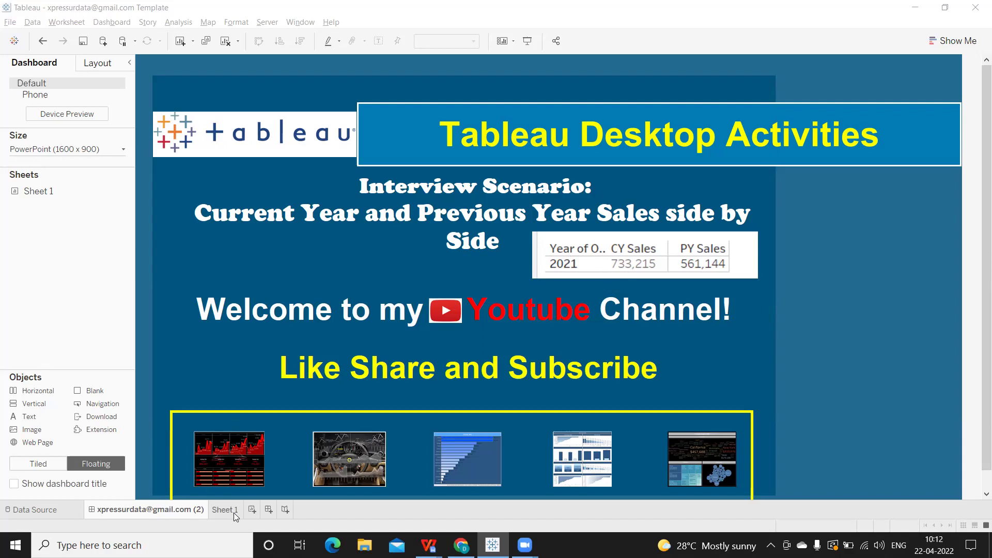
Create a new blank worksheet, Sheet 2, using the Sample - Superstore data source.
{"action": "left_click", "coordinate": [252, 510]}
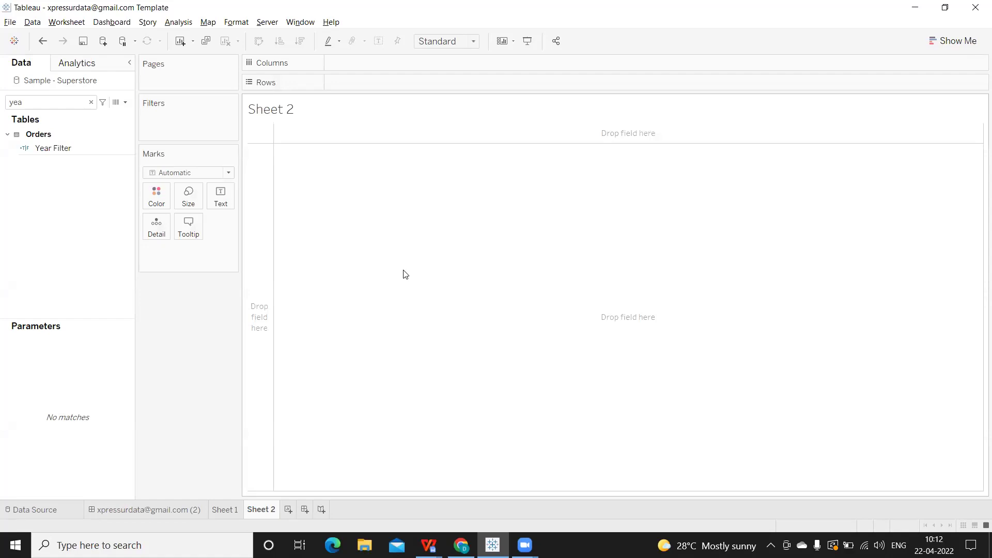
Search the fields for 'or' and put YEAR(Order Date) on Rows, listing 2018 through 2021.
{"action": "left_click", "coordinate": [91, 101]}
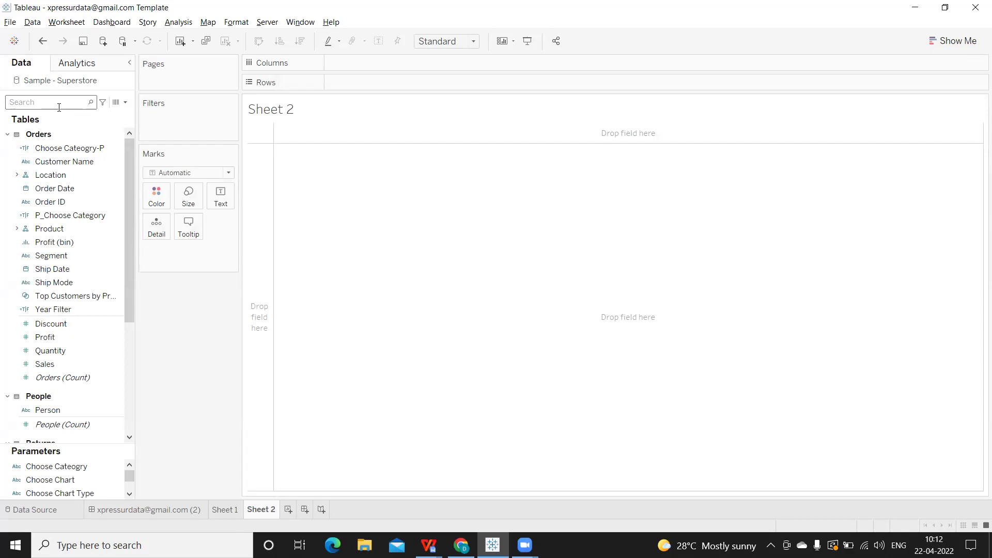
{"action": "type", "text": "or"}
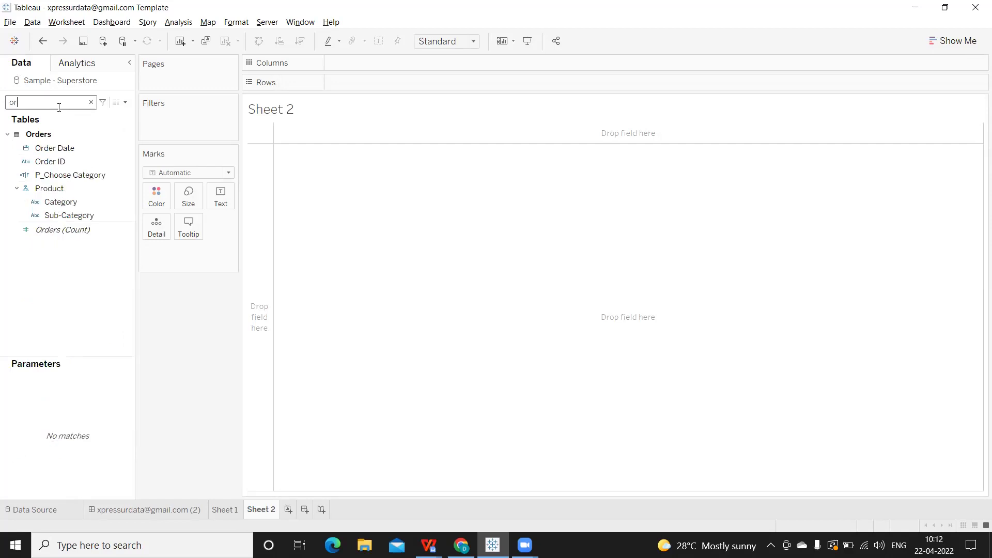
{"action": "left_click_drag", "start_coordinate": [54, 148], "coordinate": [374, 83]}
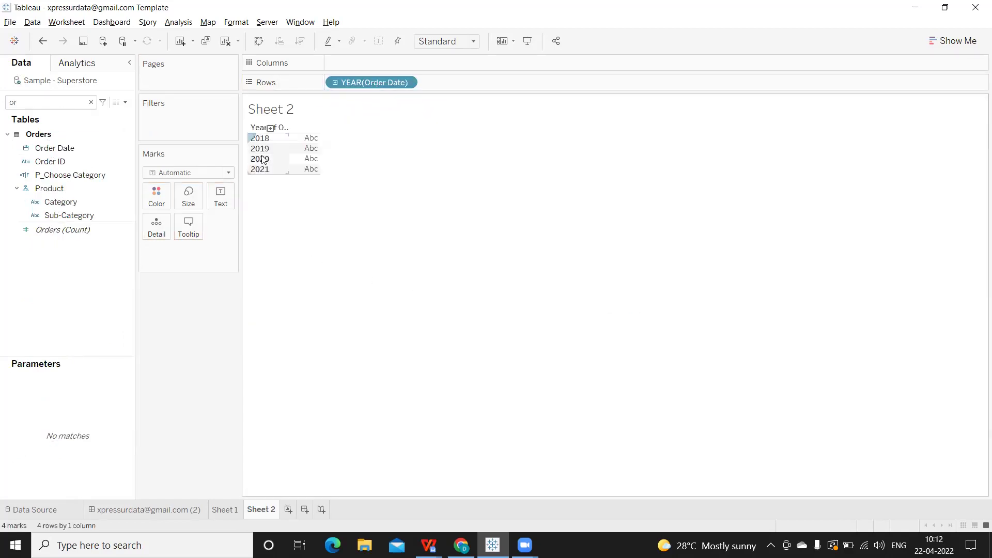
Start a new calculated field from the Data pane menu and name it Current Year Sales.
{"action": "left_click", "coordinate": [125, 103]}
{"action": "left_click", "coordinate": [99, 112]}
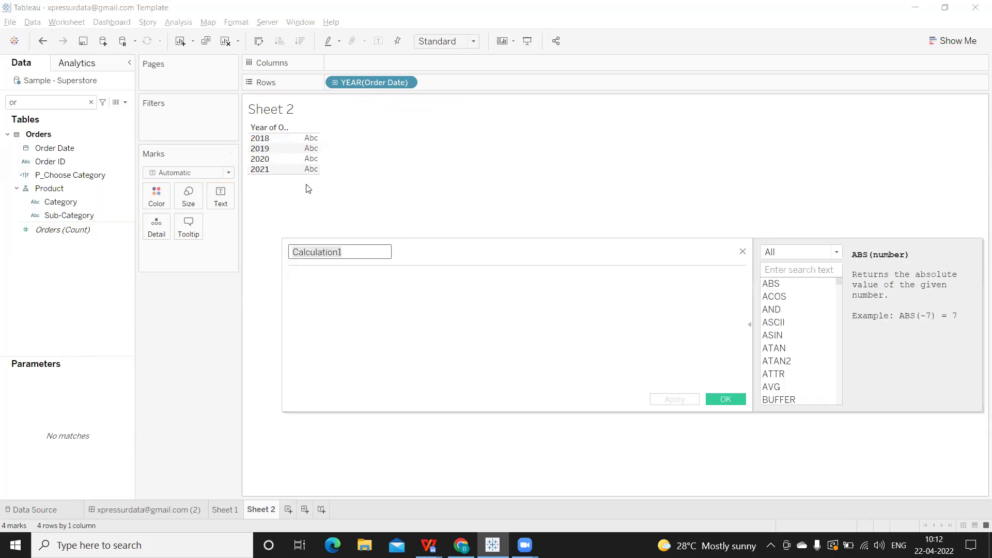
{"action": "type", "text": "Current"}
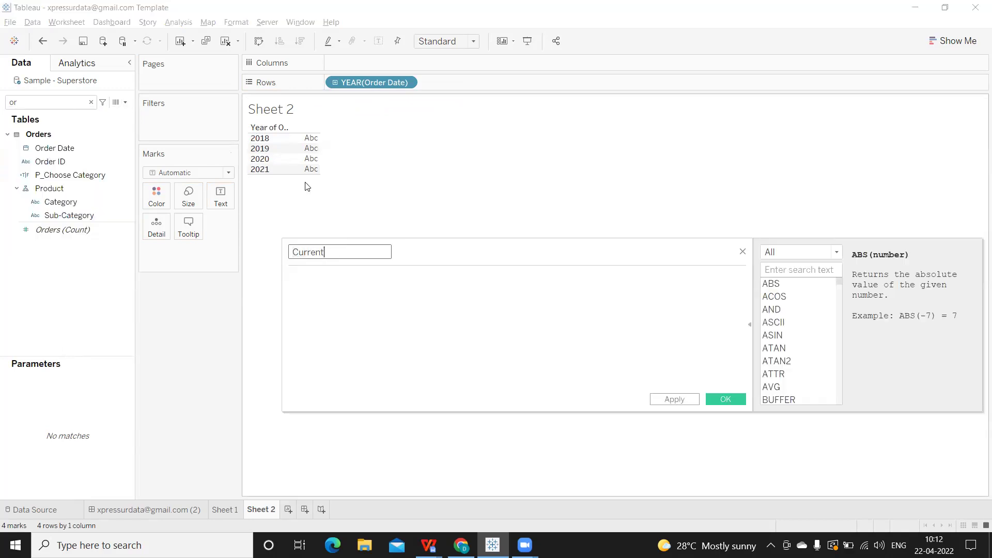
{"action": "type", "text": " Year Sales"}
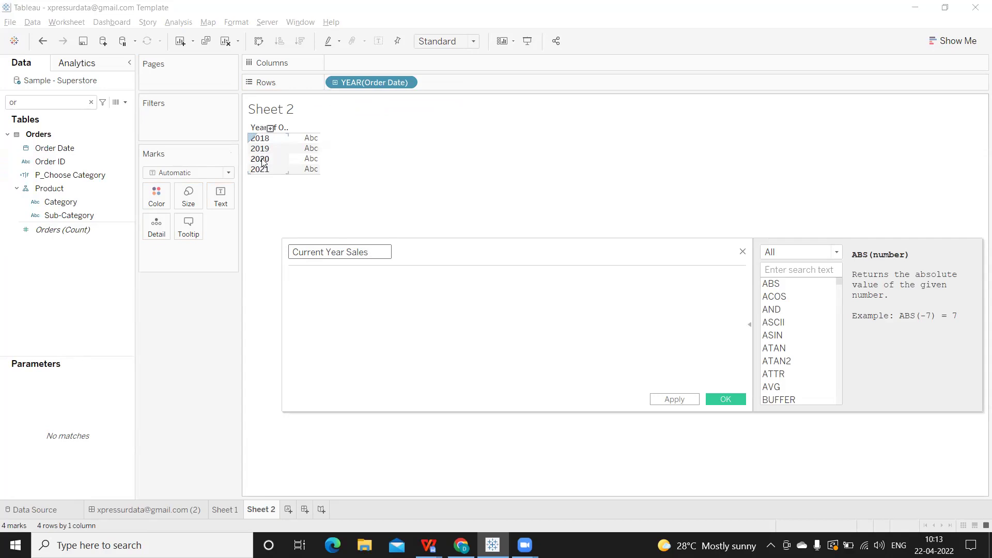
Enter the formula YEAR(TODAY()) and apply it.
{"action": "left_click", "coordinate": [324, 290]}
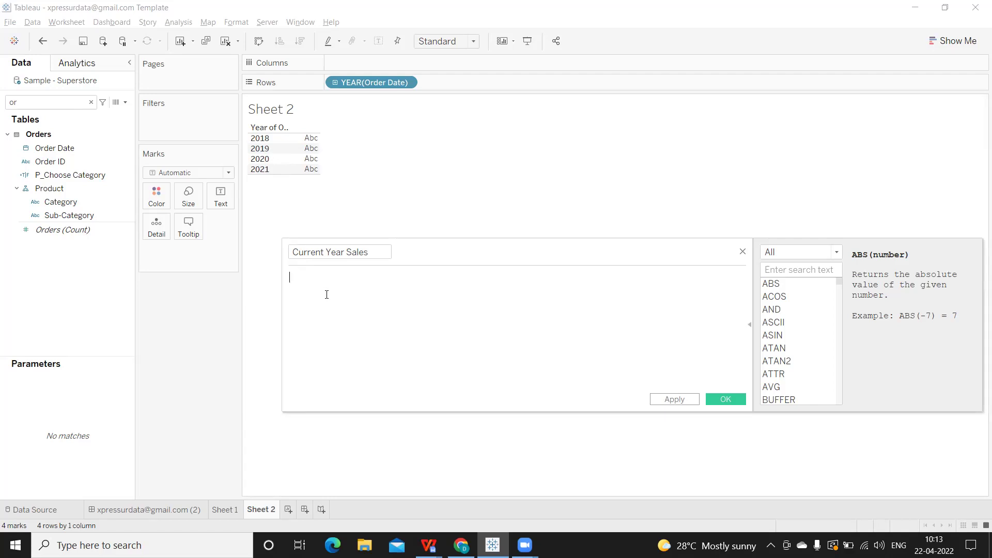
{"action": "left_click", "coordinate": [327, 294]}
{"action": "type", "text": "tod"}
{"action": "key", "text": "Return"}
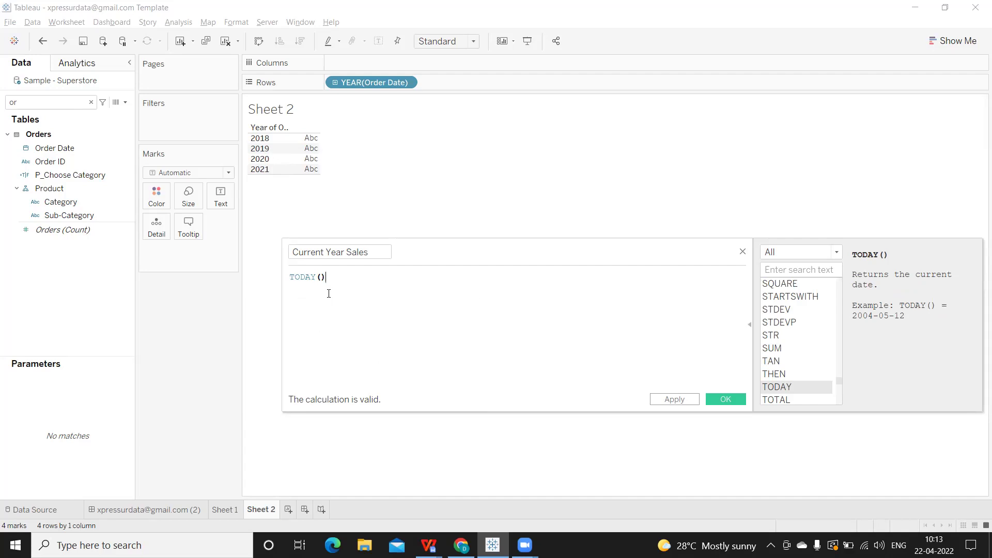
{"action": "type", "text": "TODAY()"}
{"action": "key", "text": "ctrl+a"}
{"action": "key", "text": "BackSpace"}
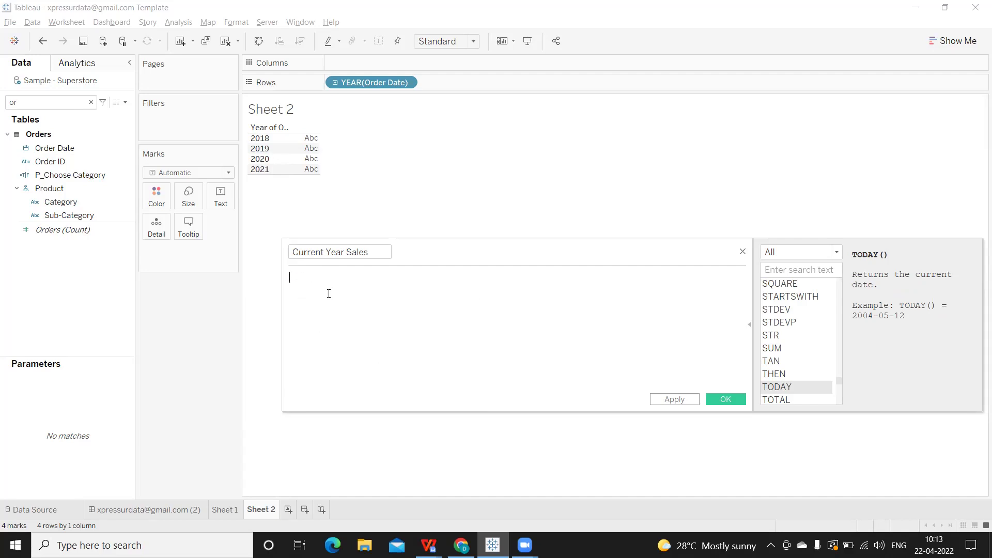
{"action": "type", "text": "year"}
{"action": "left_click", "coordinate": [320, 289]}
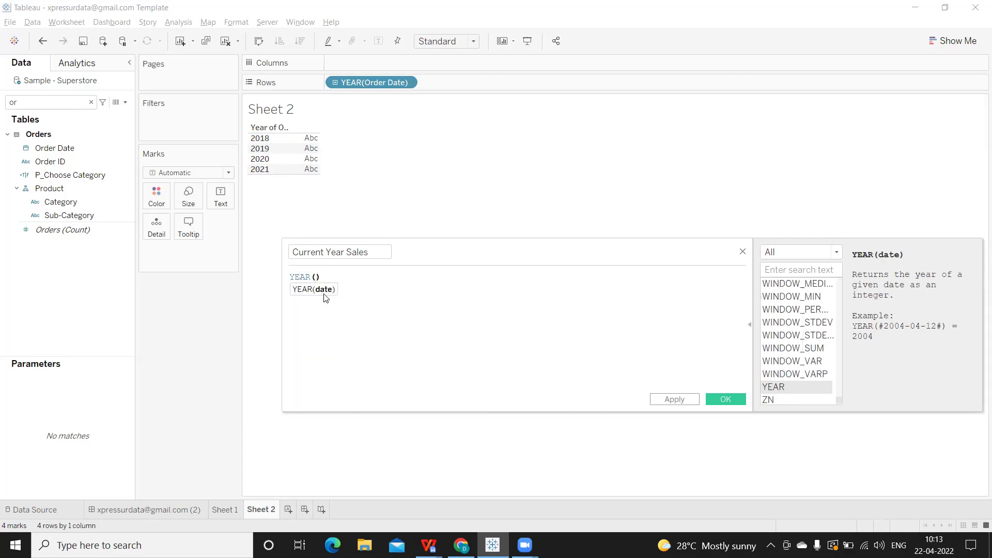
{"action": "type", "text": "toda"}
{"action": "left_click", "coordinate": [326, 289]}
{"action": "type", "text": ")"}
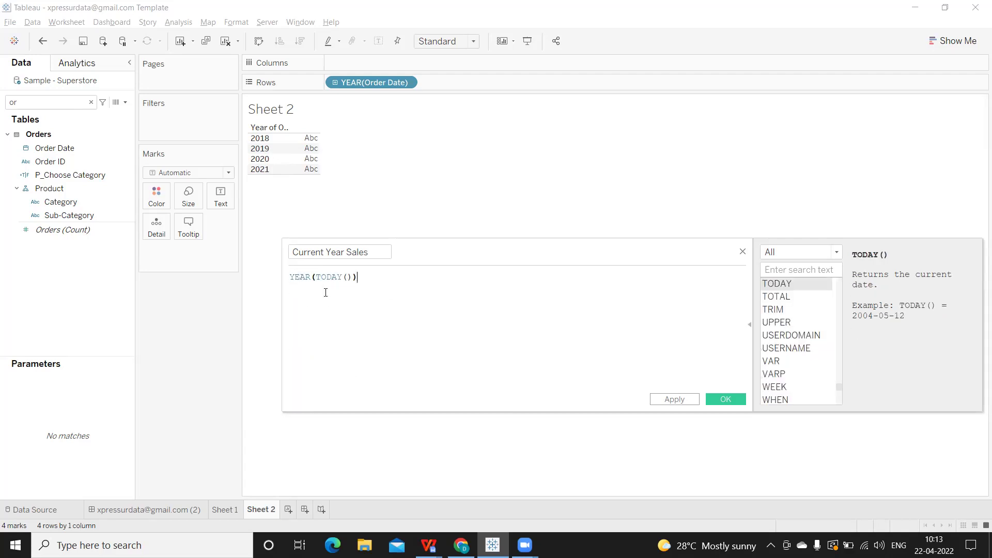
{"action": "left_click", "coordinate": [693, 401]}
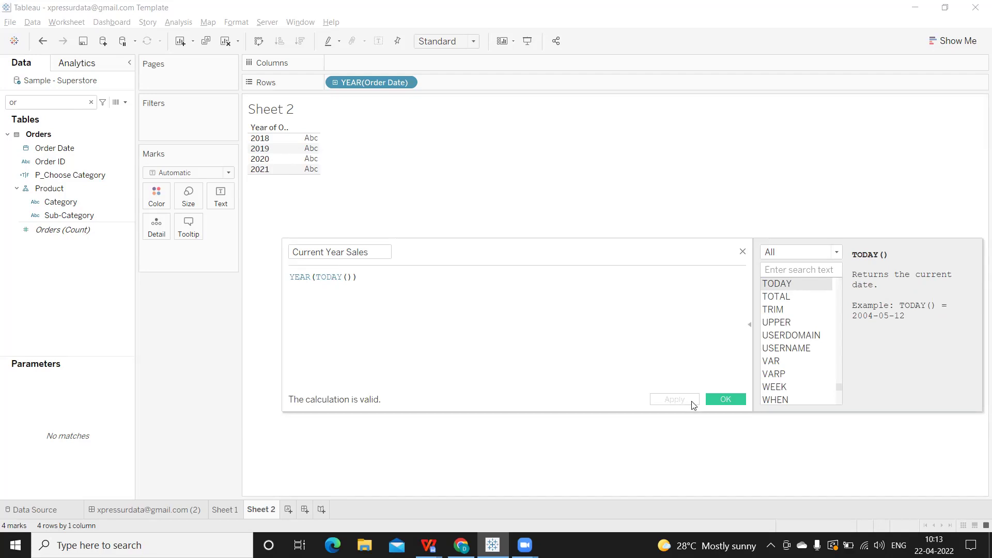
Search 'curr' and place Current Year Sales on Text in the Marks card.
{"action": "double_click", "coordinate": [63, 99]}
{"action": "type", "text": "curr"}
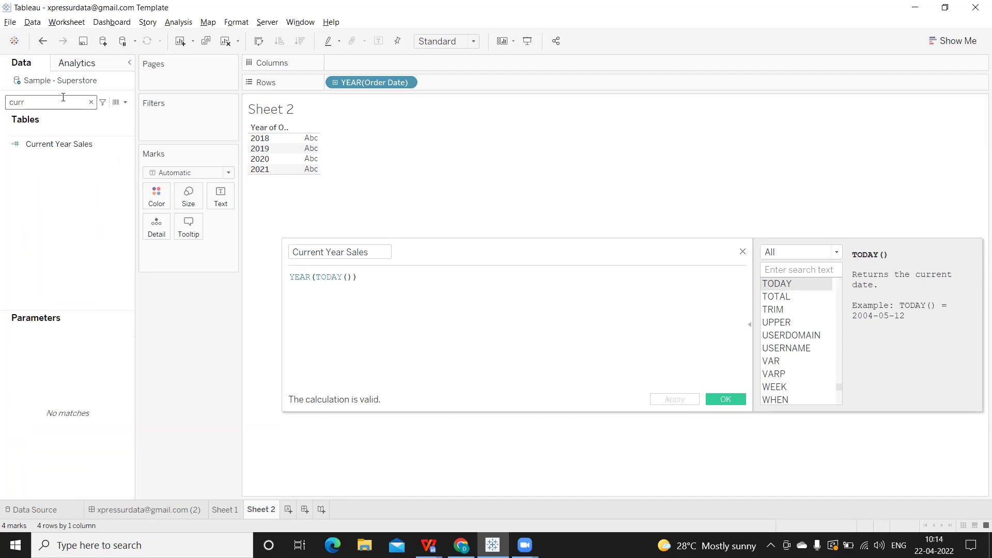
{"action": "left_click_drag", "start_coordinate": [48, 145], "coordinate": [221, 205]}
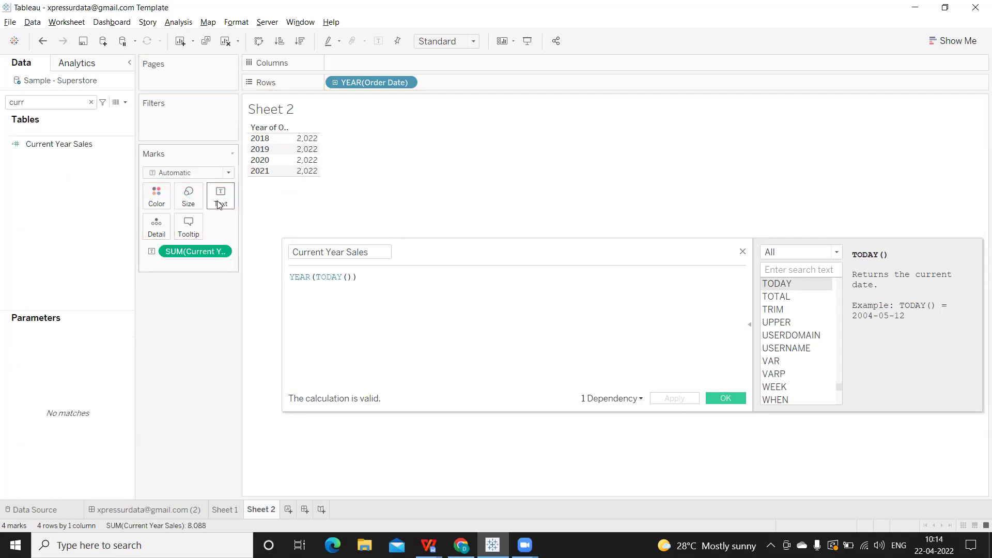
Change the formula to YEAR(TODAY())-1 and apply, so every row shows 2,021.
{"action": "mouse_move", "coordinate": [302, 149]}
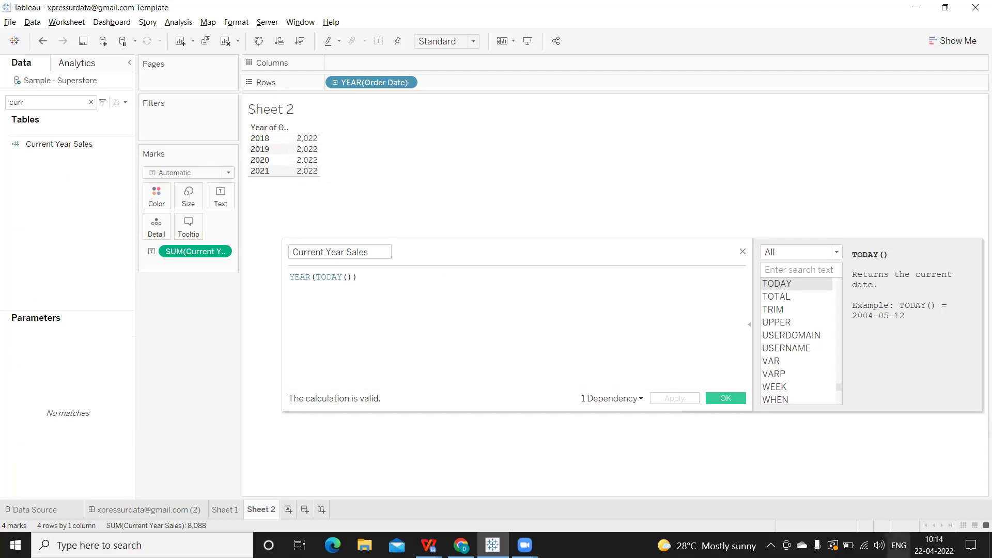
{"action": "left_click", "coordinate": [402, 278]}
{"action": "type", "text": "-1"}
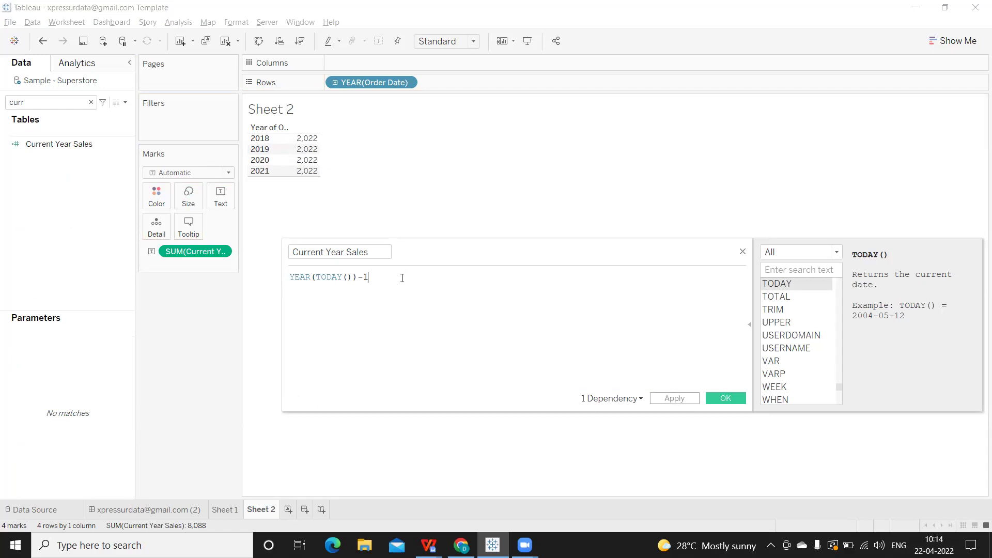
{"action": "left_click", "coordinate": [673, 398]}
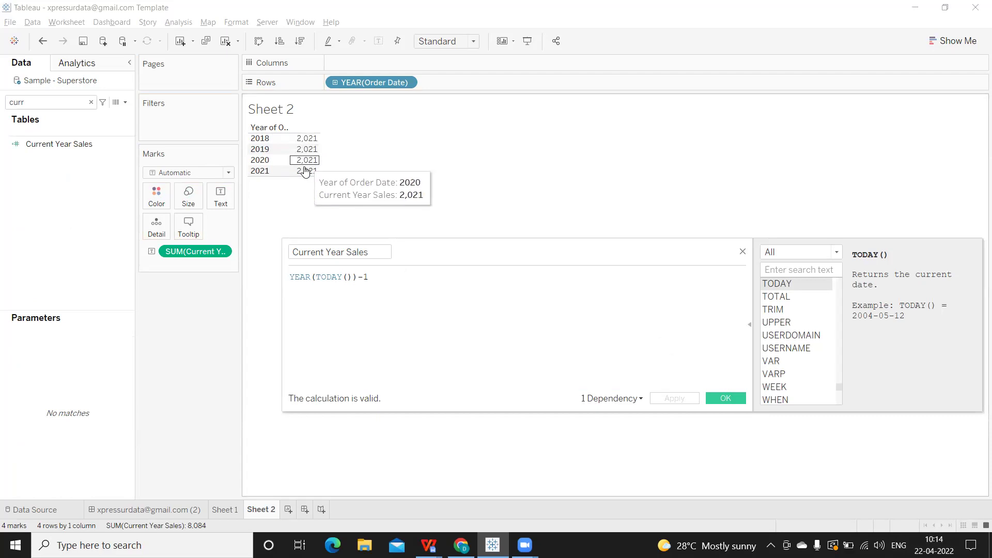
{"action": "mouse_move", "coordinate": [314, 143]}
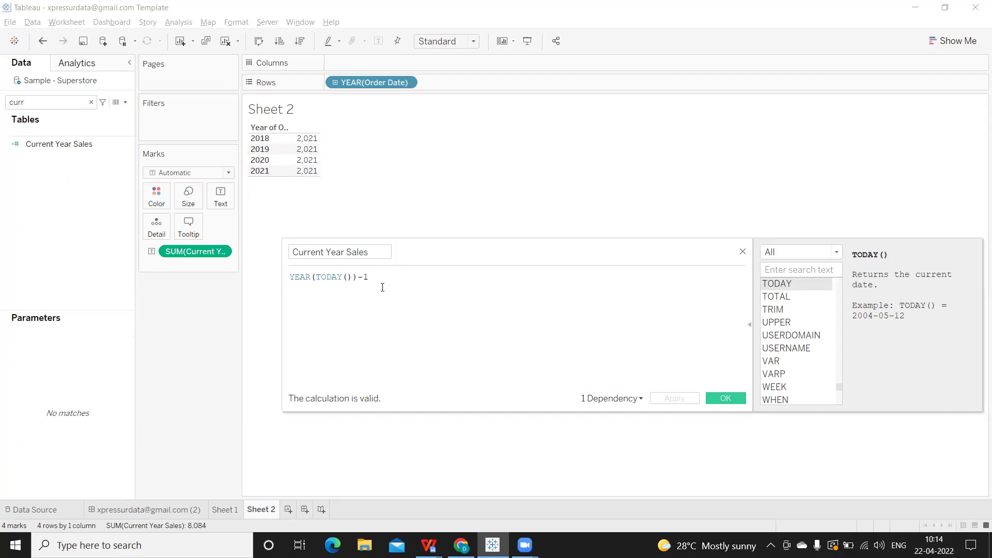
Rewrite the formula as IF YEAR(TODAY())-1 = YEAR([Order Date]) THEN [Sales] END.
{"action": "left_click", "coordinate": [291, 278]}
{"action": "key", "text": "Return"}
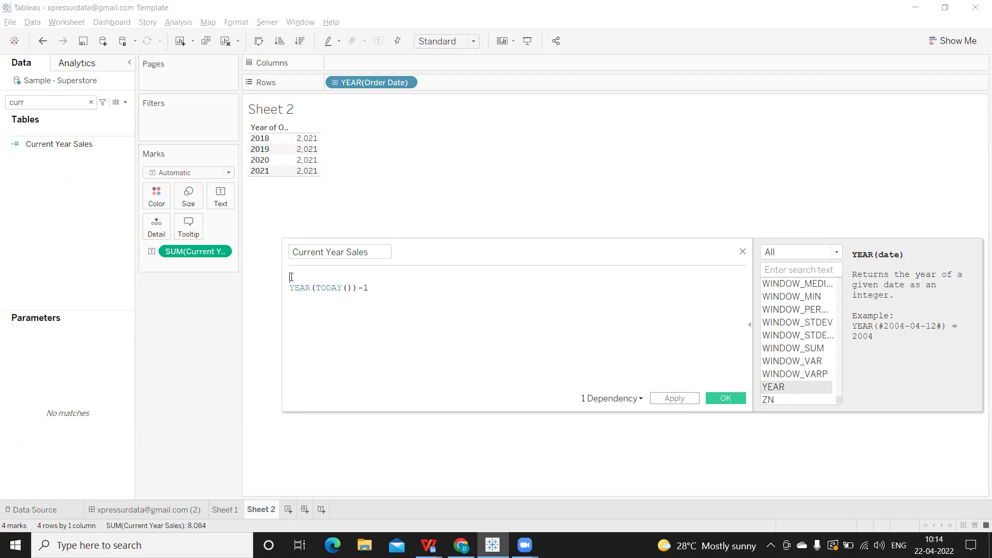
{"action": "type", "text": "IF"}
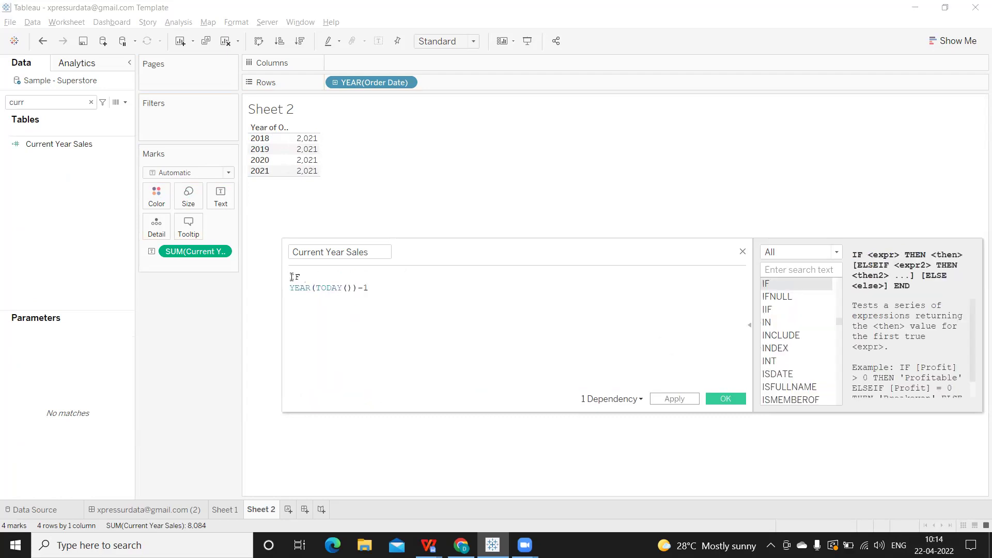
{"action": "left_click", "coordinate": [383, 291]}
{"action": "type", "text": "=year"}
{"action": "key", "text": "BackSpace"}
{"action": "key", "text": "BackSpace"}
{"action": "key", "text": "BackSpace"}
{"action": "key", "text": "BackSpace"}
{"action": "type", "text": "year"}
{"action": "key", "text": "Return"}
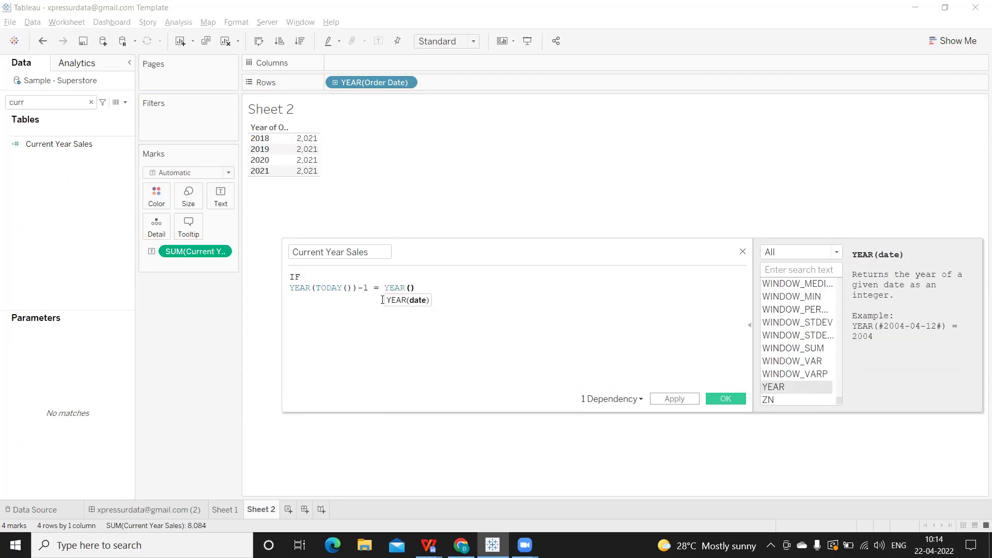
{"action": "type", "text": "or"}
{"action": "key", "text": "Down"}
{"action": "key", "text": "Return"}
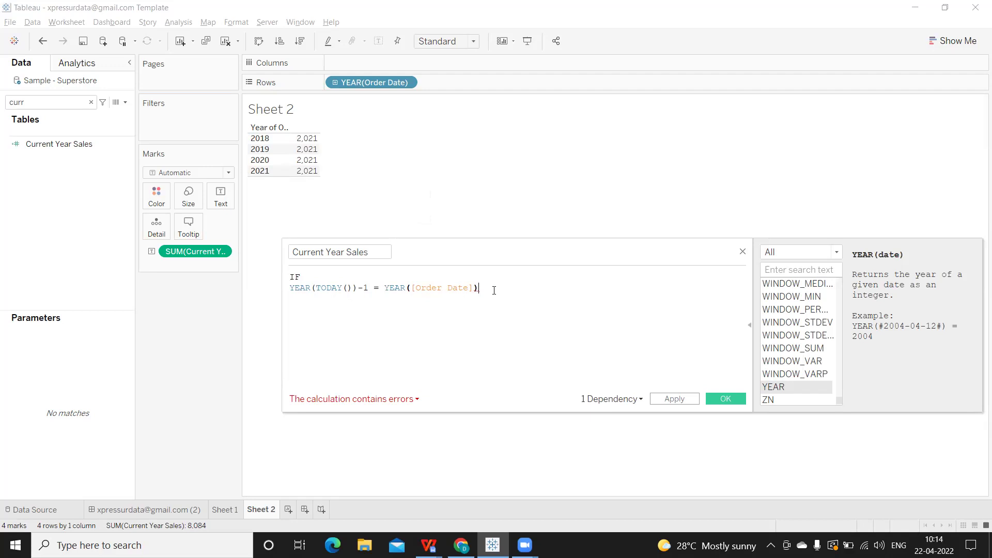
{"action": "type", "text": "THEN sal"}
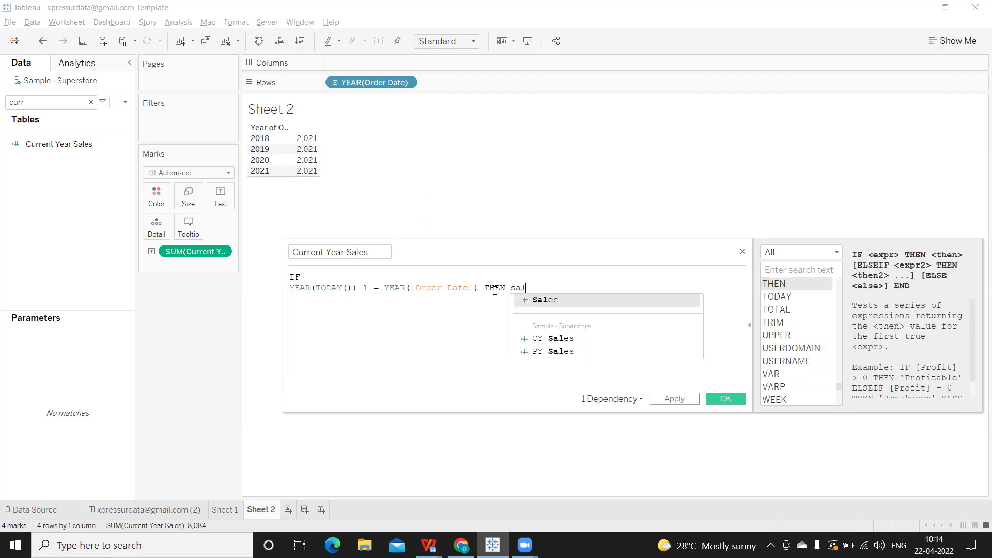
{"action": "key", "text": "Return"}
{"action": "type", "text": "end"}
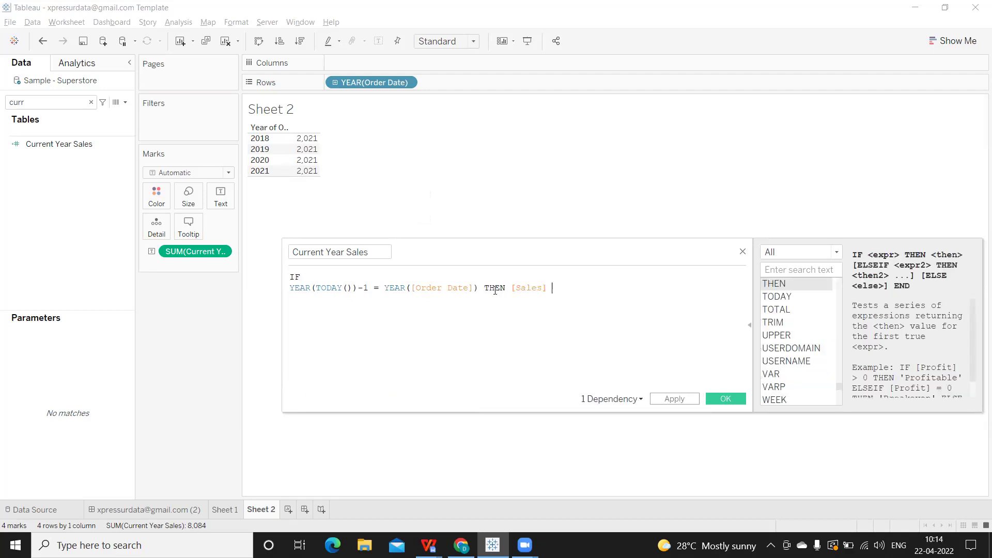
{"action": "key", "text": "Return"}
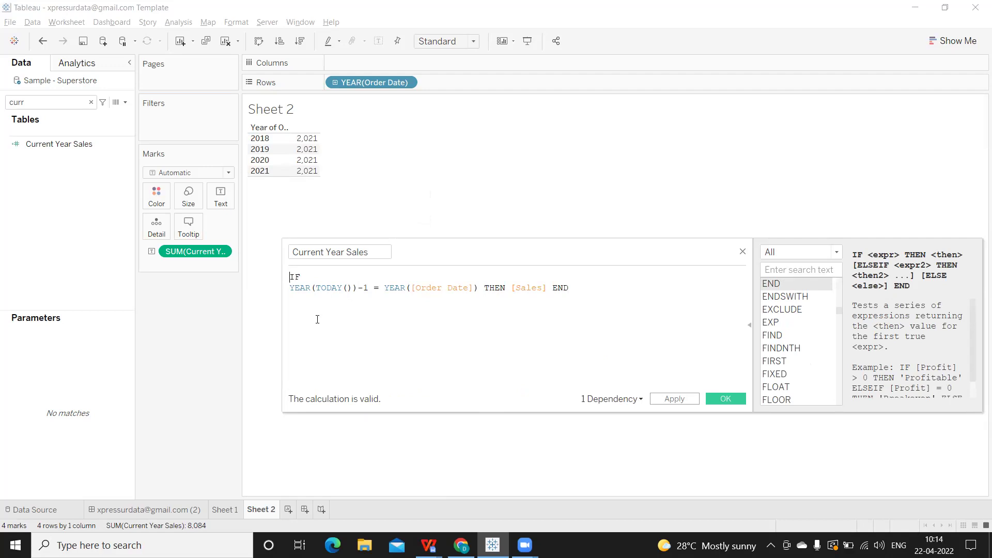
Wrap the IF expression in SUM( ) and apply the formula.
{"action": "key", "text": "Return"}
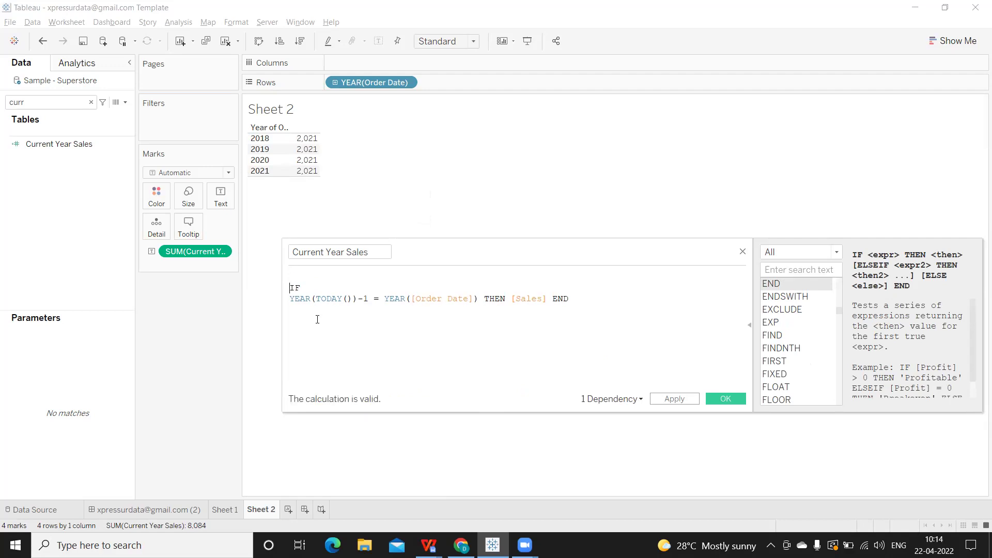
{"action": "key", "text": "Up"}
{"action": "type", "text": "sum("}
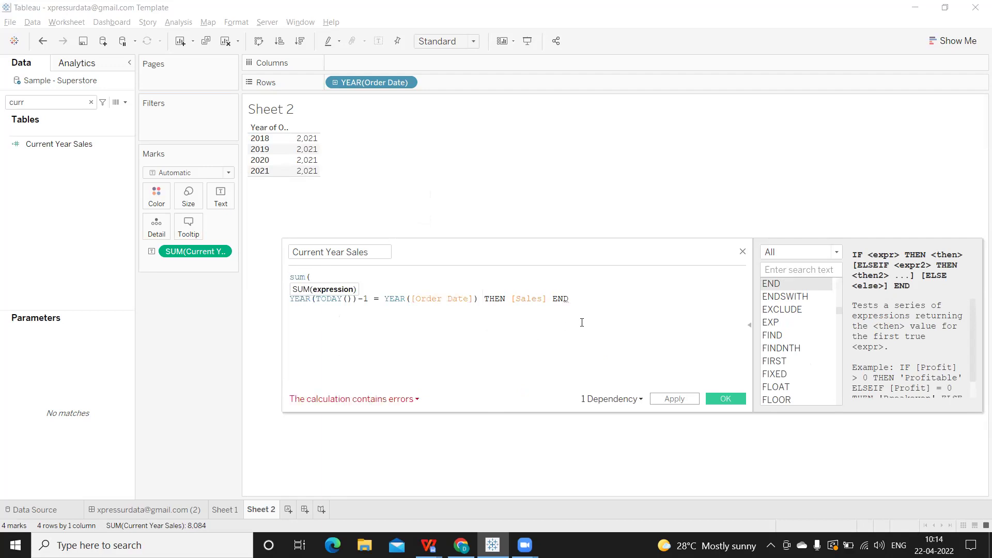
{"action": "left_click", "coordinate": [585, 299]}
{"action": "type", "text": ")"}
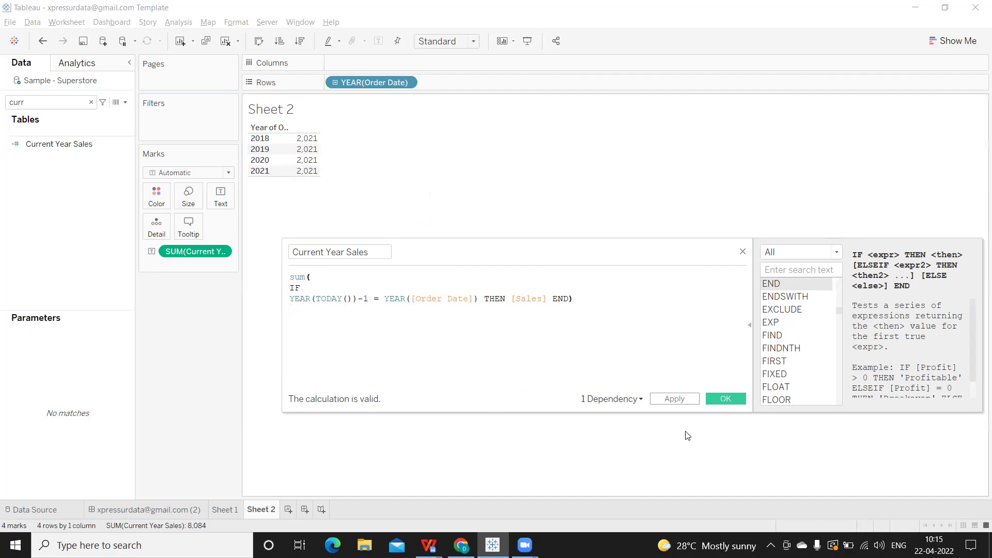
{"action": "left_click", "coordinate": [691, 400]}
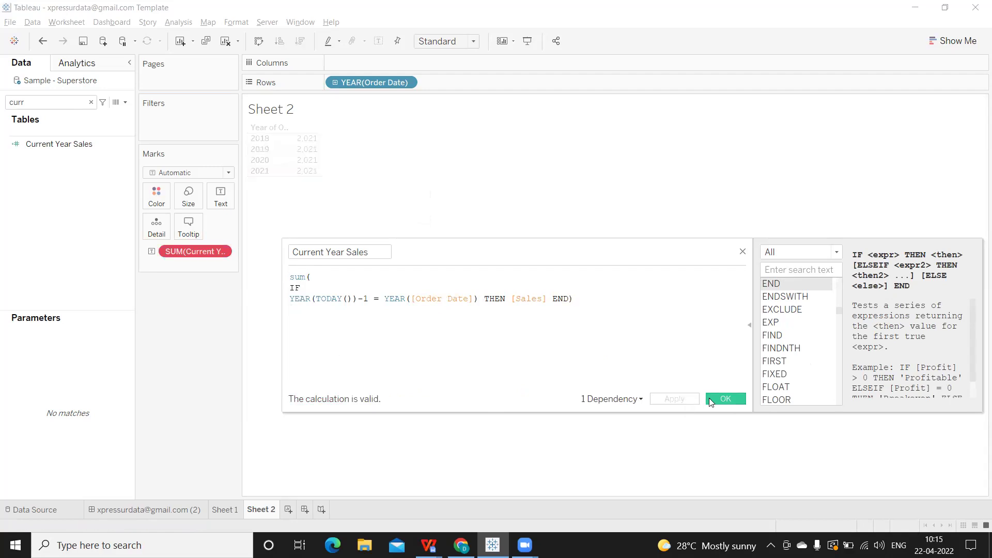
Replace the old SUM(Current Year Sales) pill on Text with the new field, showing 733,215 for 2021.
{"action": "left_click", "coordinate": [710, 398]}
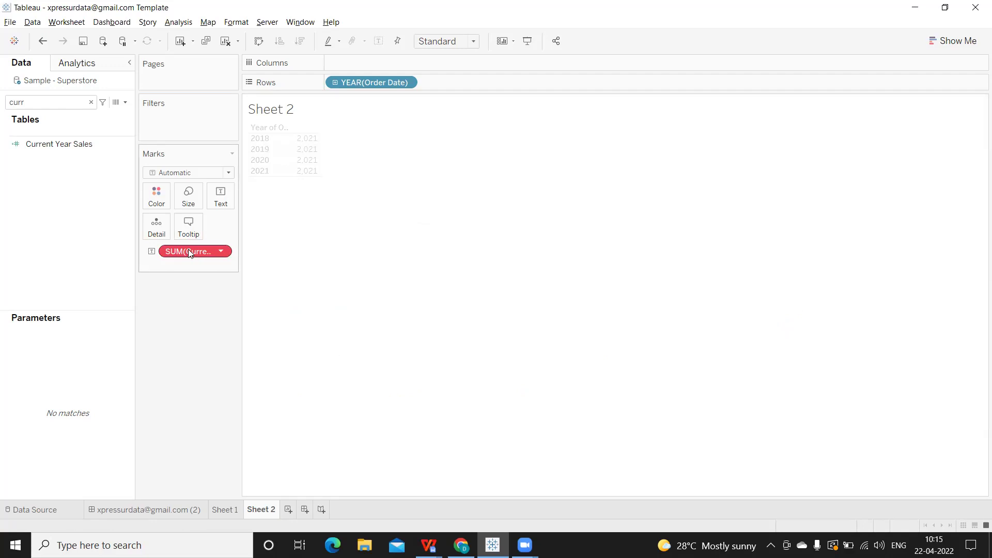
{"action": "left_click_drag", "start_coordinate": [189, 253], "coordinate": [191, 287]}
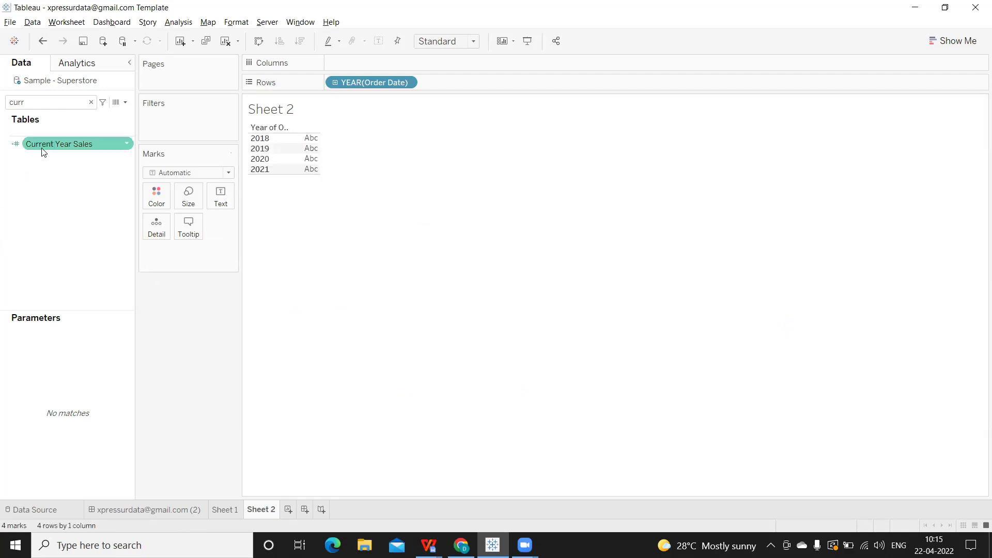
{"action": "left_click_drag", "start_coordinate": [42, 150], "coordinate": [217, 200]}
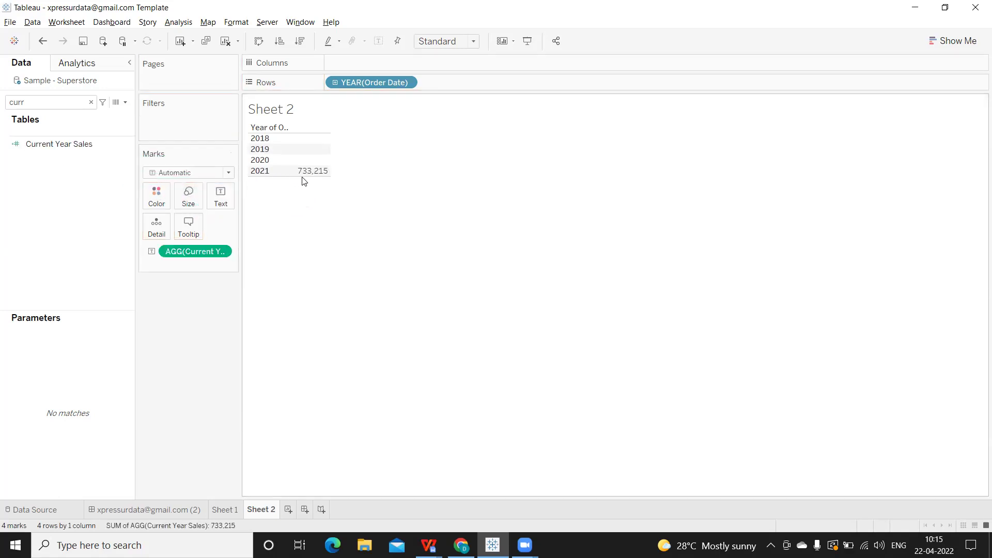
{"action": "mouse_move", "coordinate": [295, 172]}
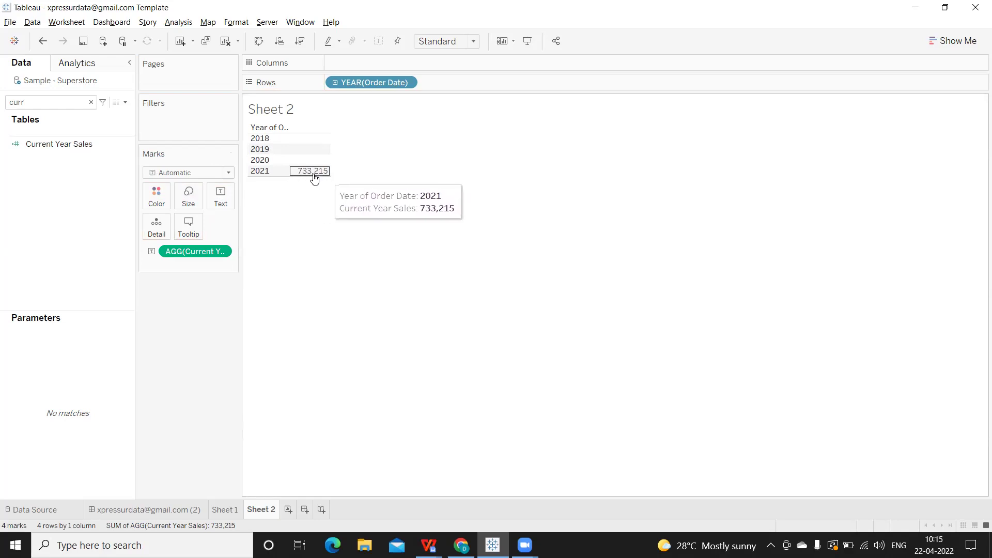
{"action": "left_click", "coordinate": [76, 145]}
Duplicate Current Year Sales and rename the copy Previous Year Sales.
{"action": "right_click", "coordinate": [76, 149]}
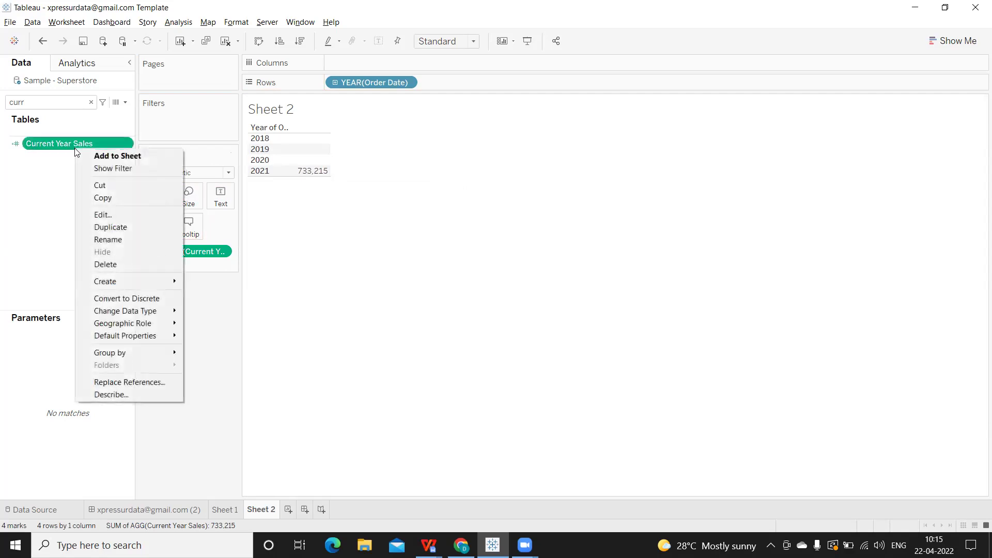
{"action": "left_click", "coordinate": [117, 227]}
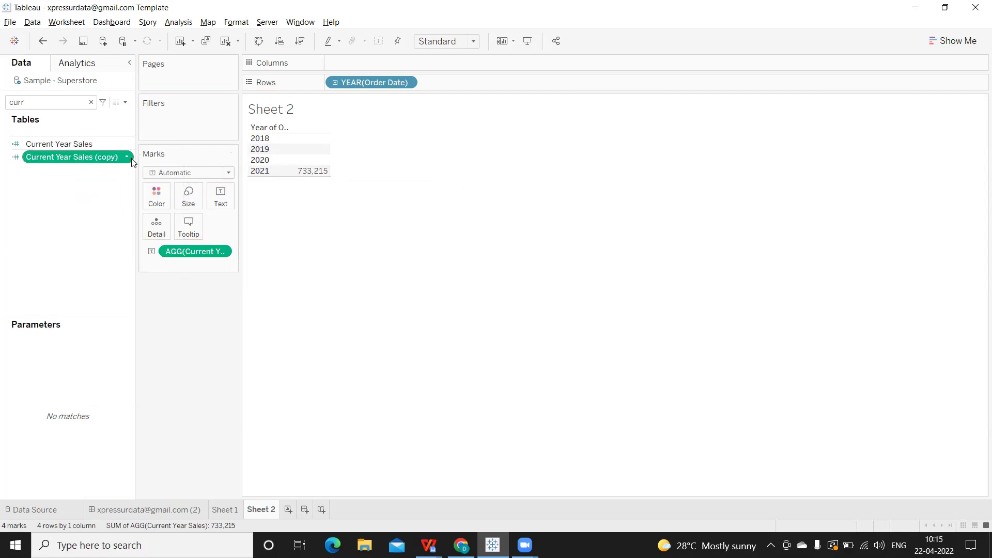
{"action": "right_click", "coordinate": [128, 158]}
{"action": "left_click", "coordinate": [154, 226]}
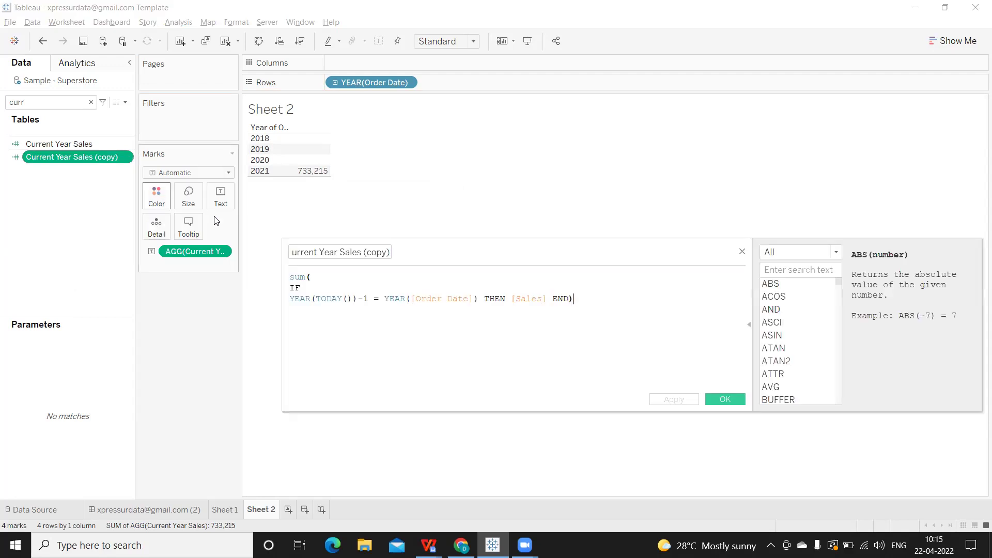
{"action": "left_click", "coordinate": [367, 251]}
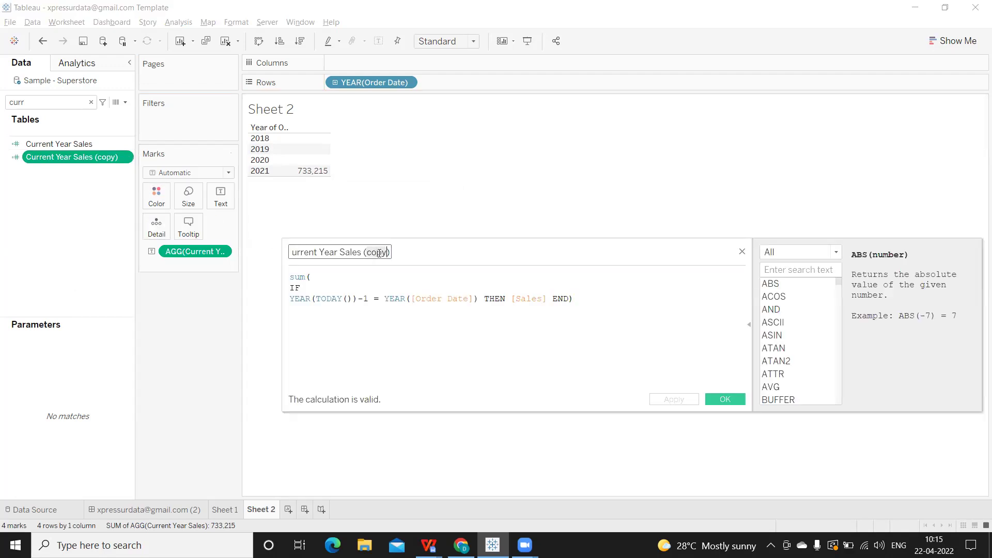
{"action": "triple_click", "coordinate": [379, 253]}
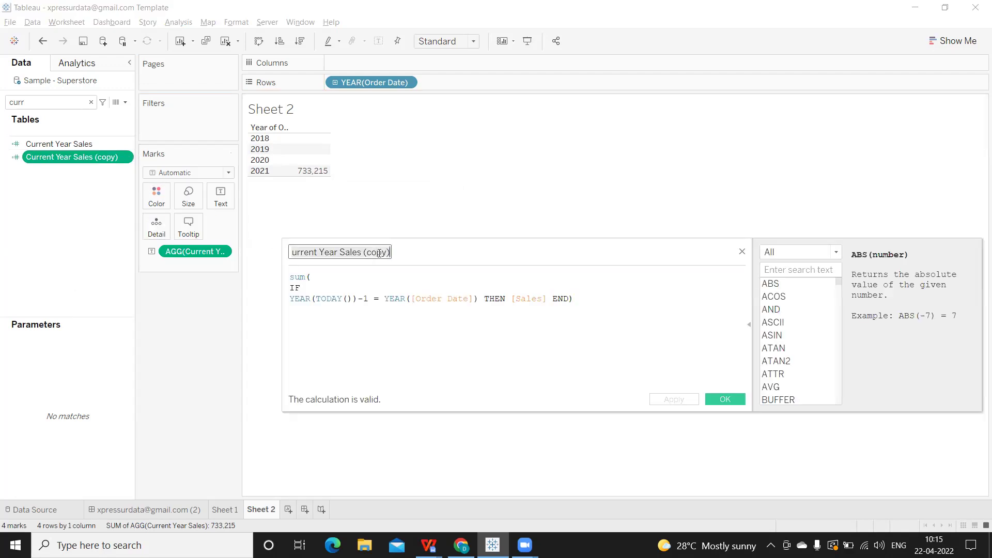
{"action": "key", "text": "BackSpace"}
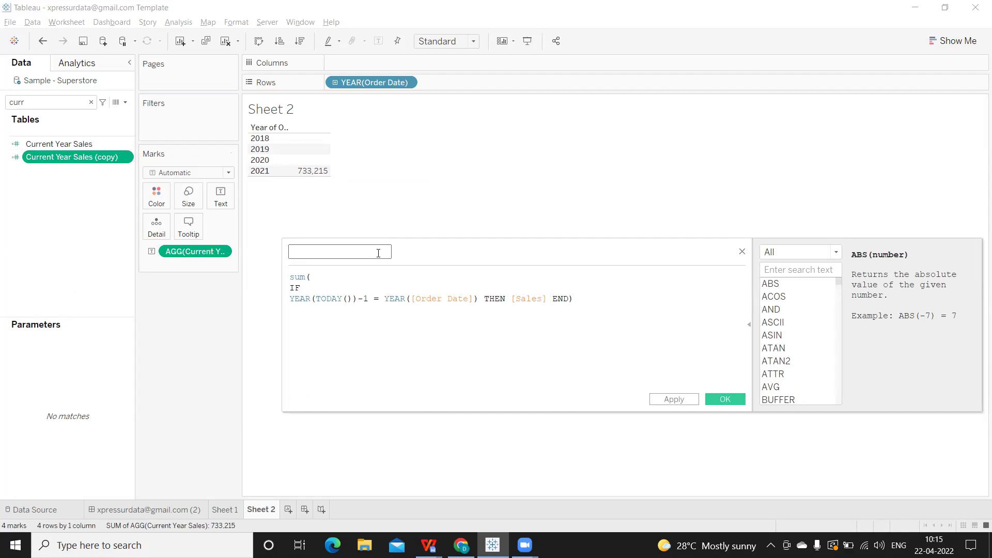
{"action": "type", "text": "Previou"}
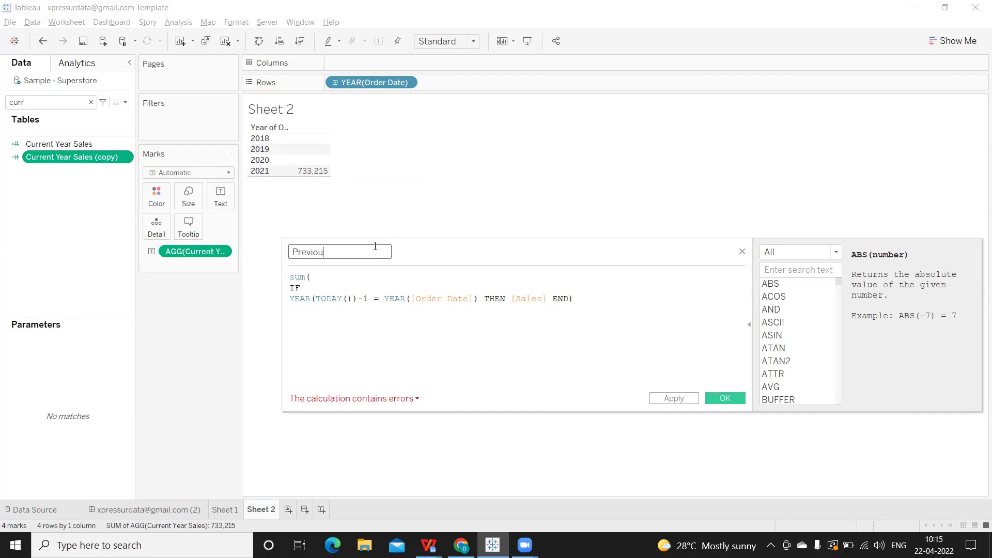
{"action": "type", "text": "s Year Sales"}
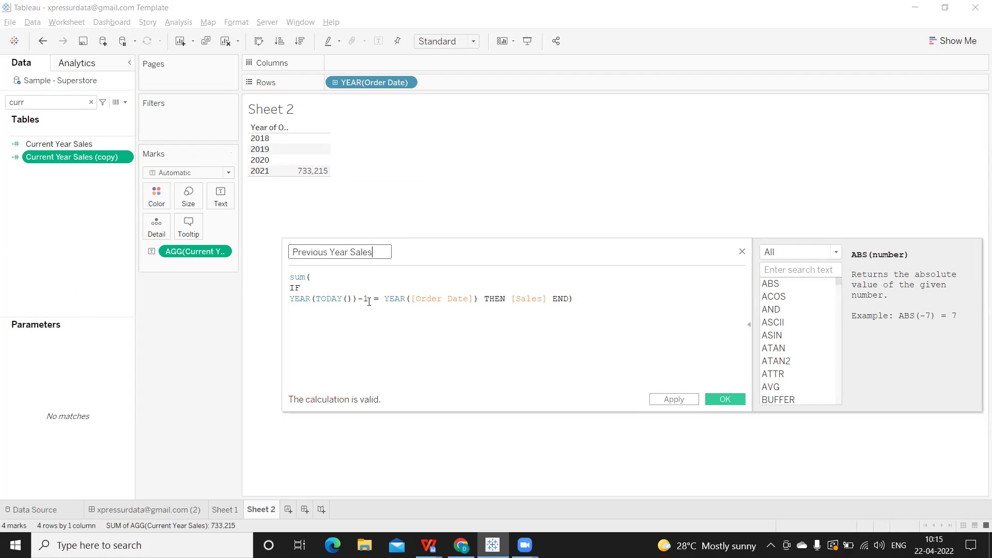
Change the copy's year offset from -1 to -2 and apply it.
{"action": "left_click_drag", "start_coordinate": [369, 299], "coordinate": [311, 299]}
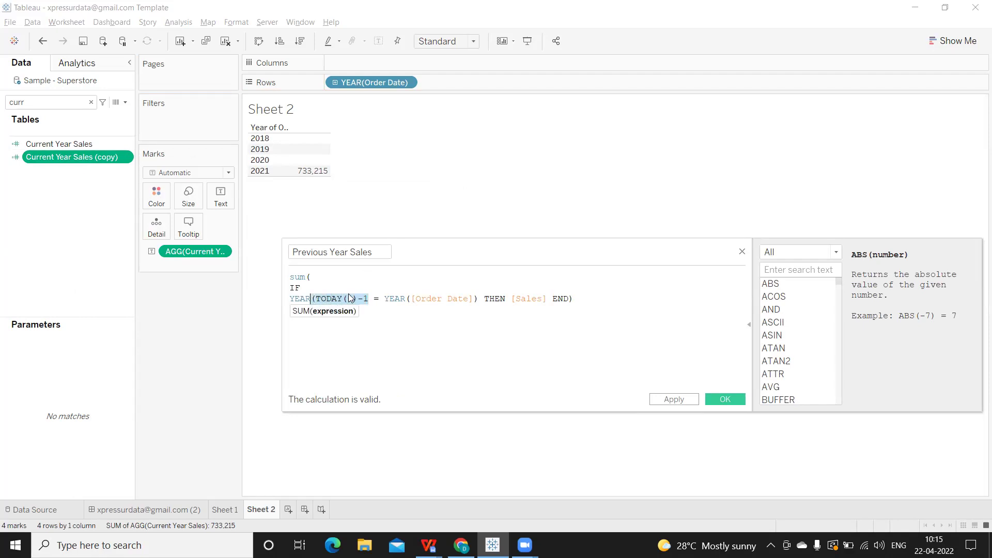
{"action": "left_click", "coordinate": [367, 299]}
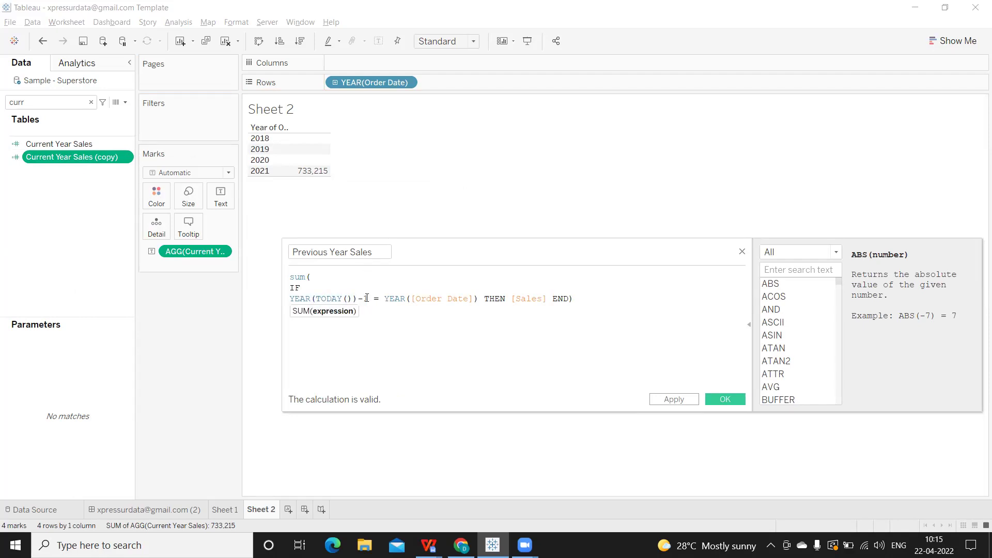
{"action": "key", "text": "BackSpace"}
{"action": "type", "text": "2"}
{"action": "double_click", "coordinate": [364, 300]}
{"action": "left_click", "coordinate": [672, 399]}
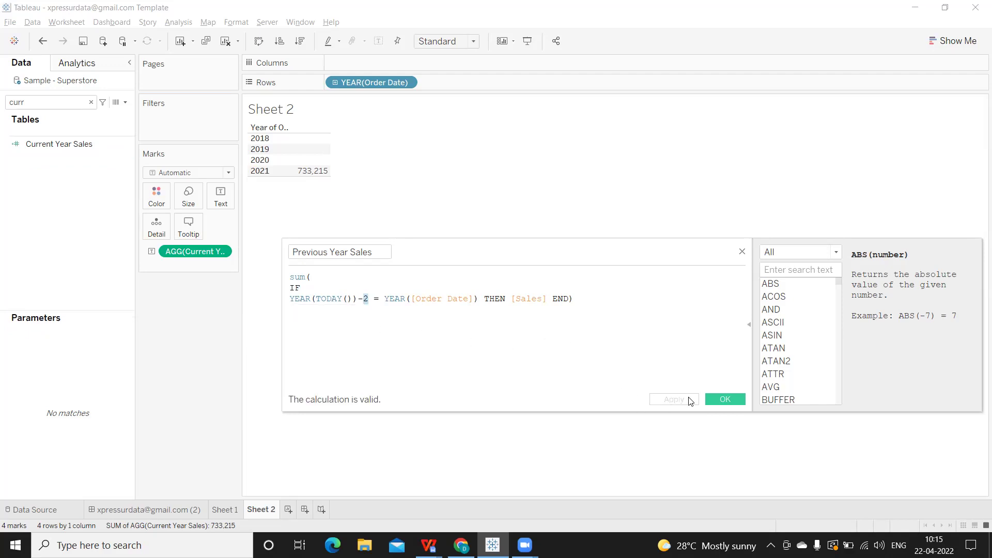
{"action": "left_click", "coordinate": [34, 100]}
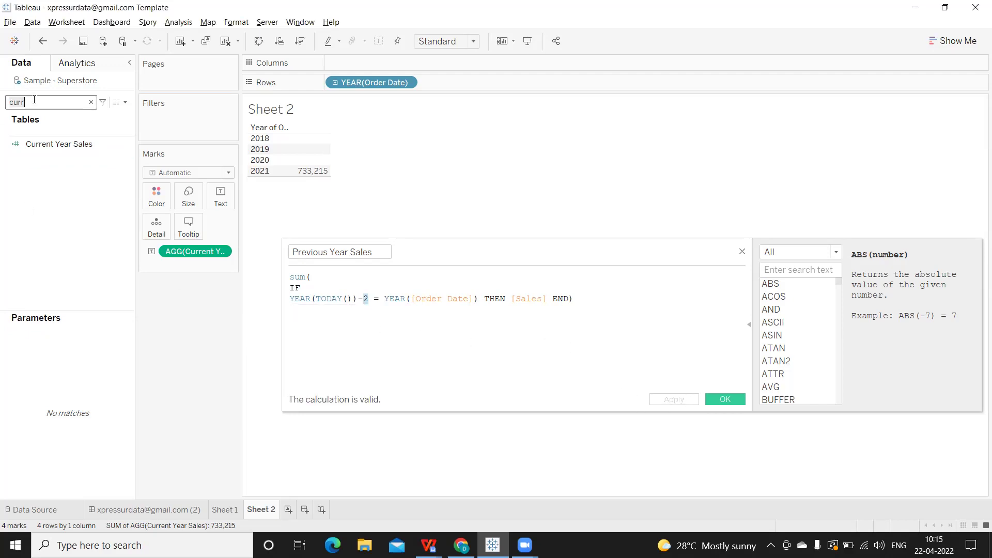
Search 'pre' and add Previous Year Sales to Rows as a discrete field.
{"action": "type", "text": "prev"}
{"action": "left_click", "coordinate": [67, 142]}
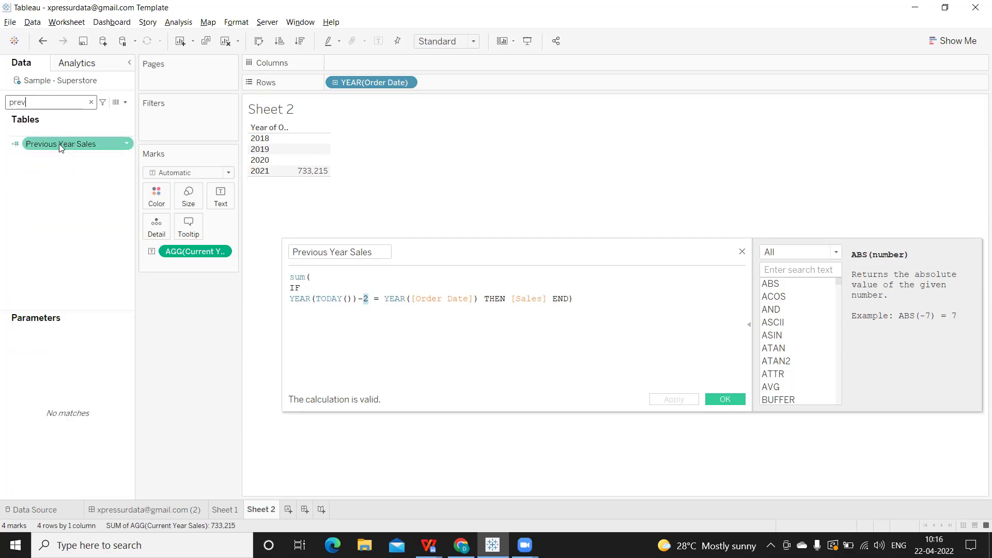
{"action": "left_click_drag", "start_coordinate": [59, 143], "coordinate": [450, 83]}
{"action": "left_click", "coordinate": [498, 83]}
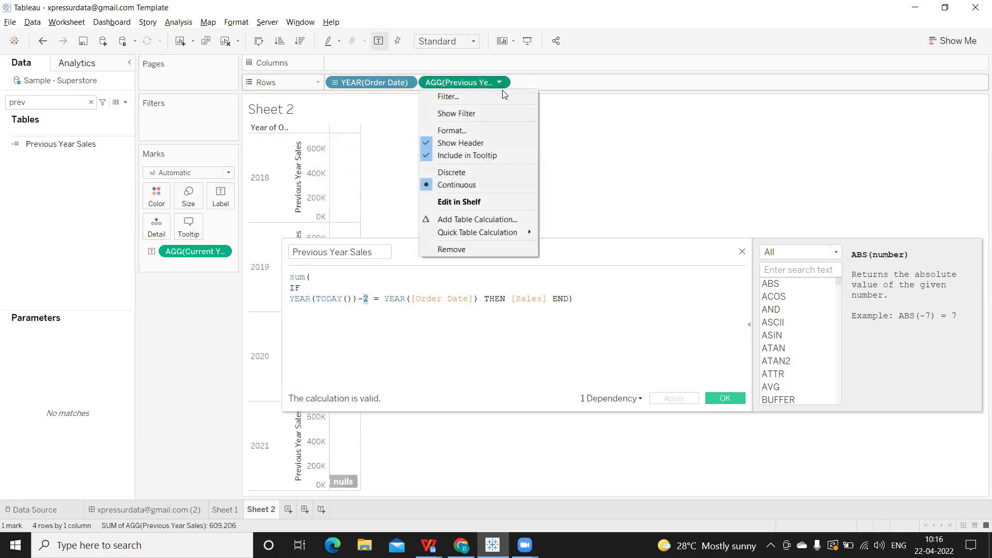
{"action": "left_click", "coordinate": [470, 172]}
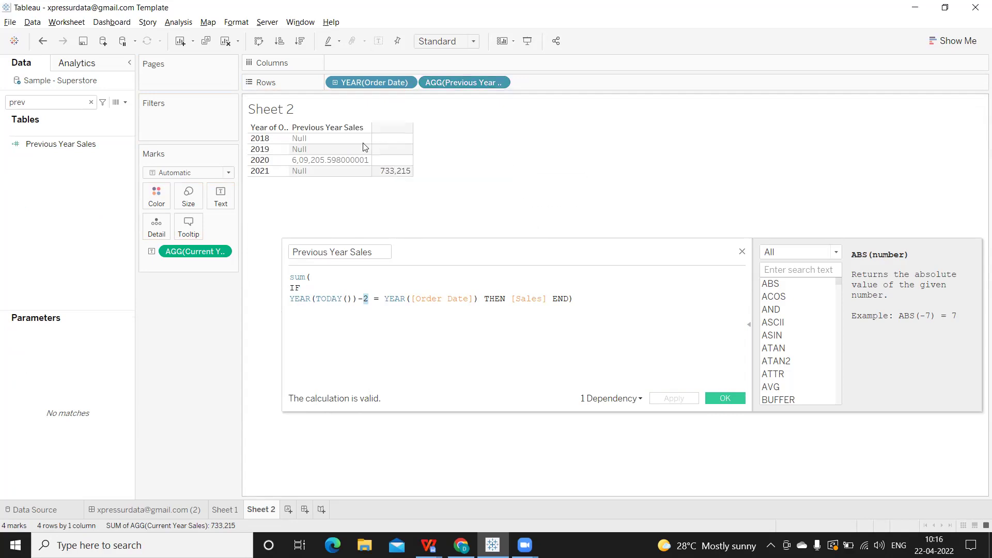
Move Current Year Sales to Rows as discrete, with Previous Year Sales placed after it.
{"action": "left_click_drag", "start_coordinate": [182, 248], "coordinate": [446, 83]}
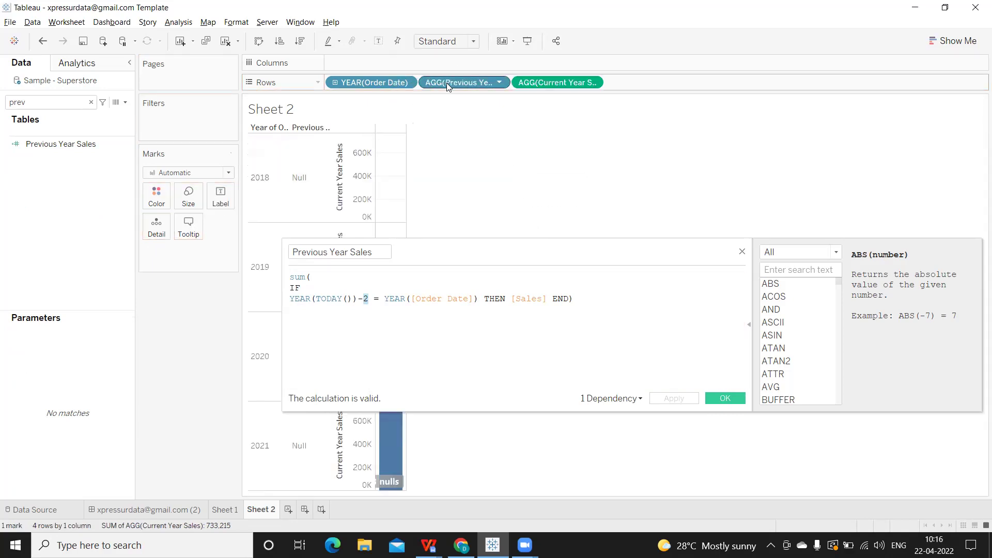
{"action": "left_click", "coordinate": [592, 83]}
{"action": "left_click", "coordinate": [563, 170]}
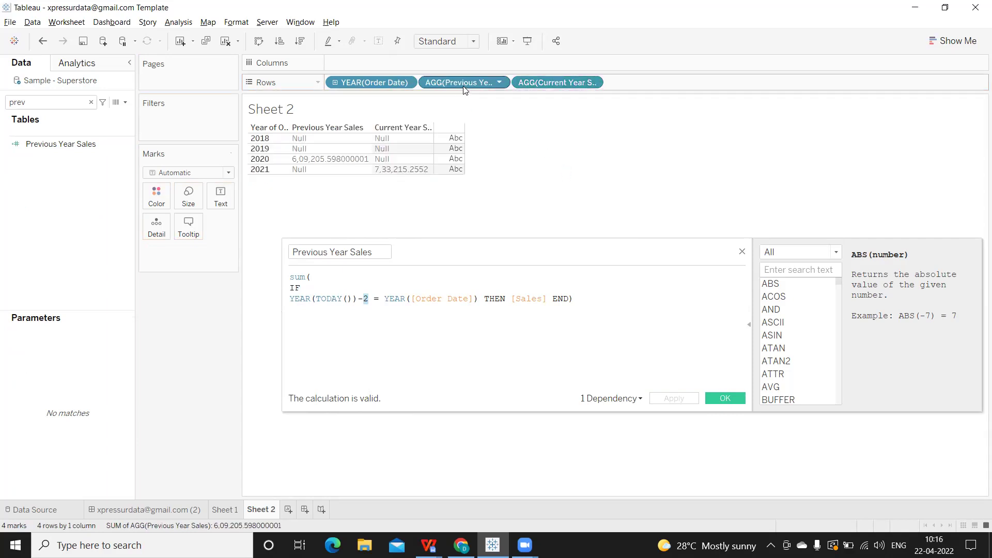
{"action": "left_click_drag", "start_coordinate": [460, 82], "coordinate": [640, 85]}
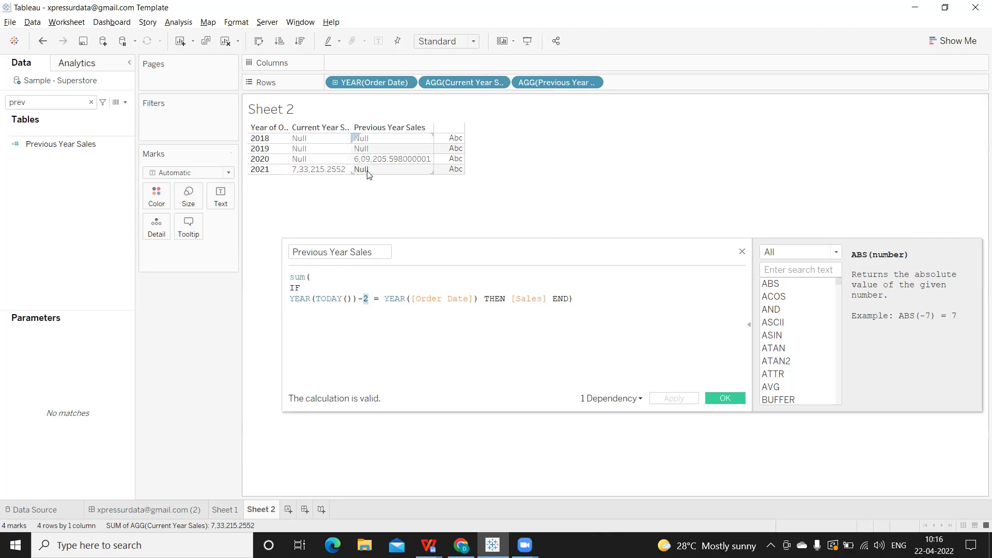
Prefix the formula with a FIXED expression on DAY([Order Date]) and MONTH([Order Date]).
{"action": "left_click", "coordinate": [291, 276]}
{"action": "key", "text": "Return"}
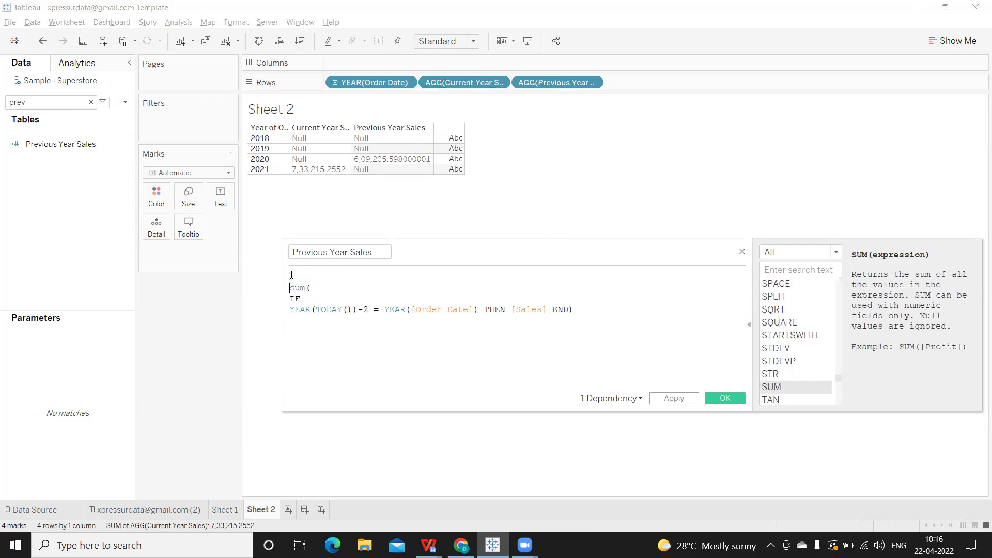
{"action": "type", "text": "fi"}
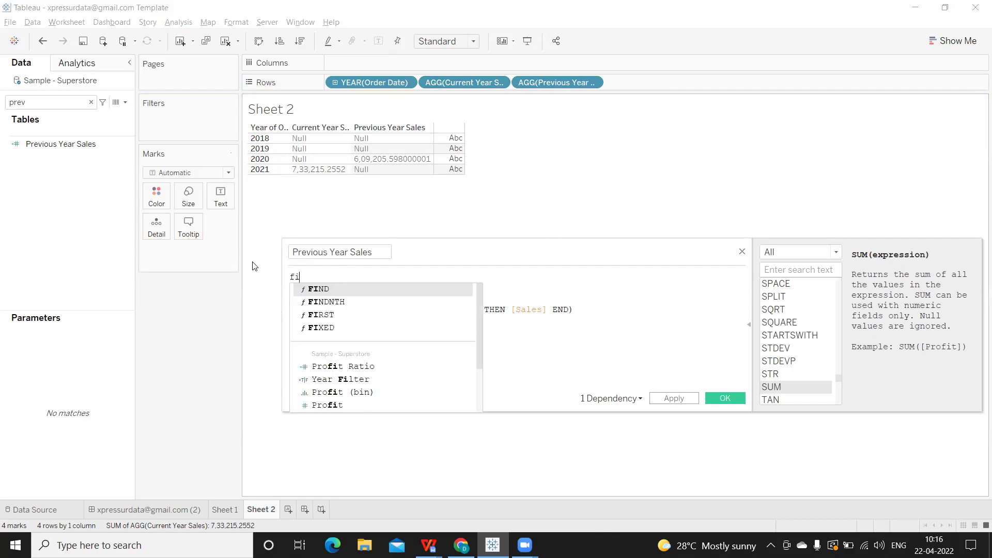
{"action": "key", "text": "Return"}
{"action": "key", "text": "BackSpace"}
{"action": "key", "text": "BackSpace"}
{"action": "key", "text": "BackSpace"}
{"action": "key", "text": "BackSpace"}
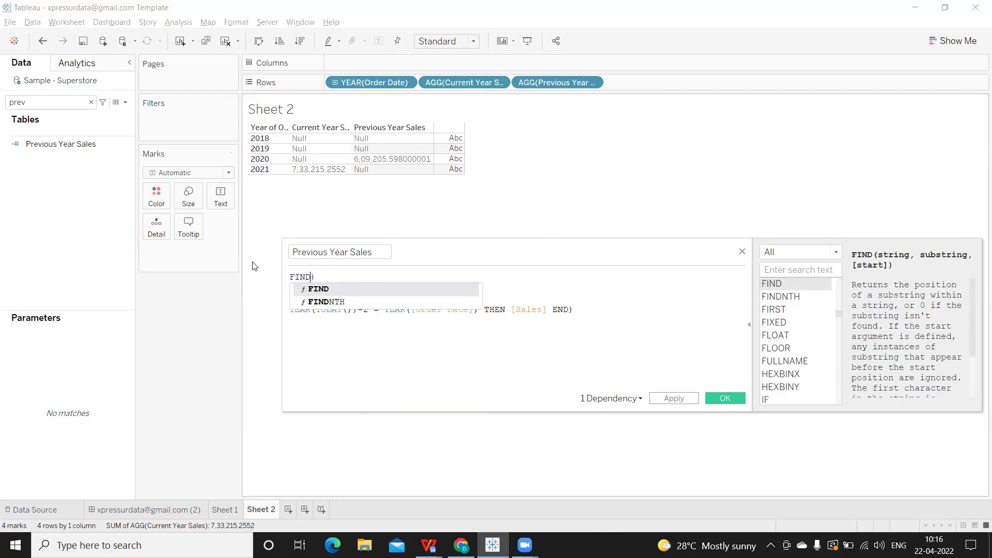
{"action": "type", "text": "ix"}
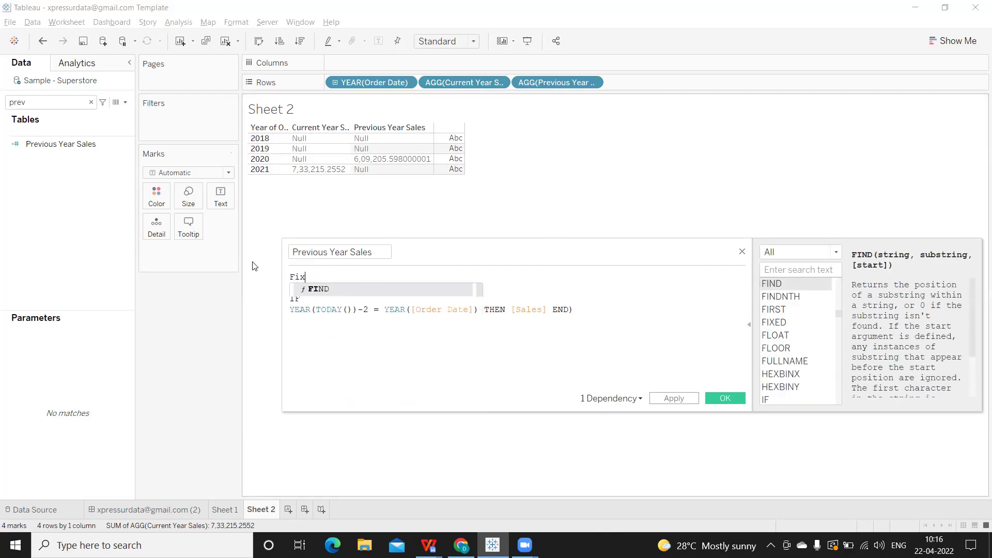
{"action": "key", "text": "Return"}
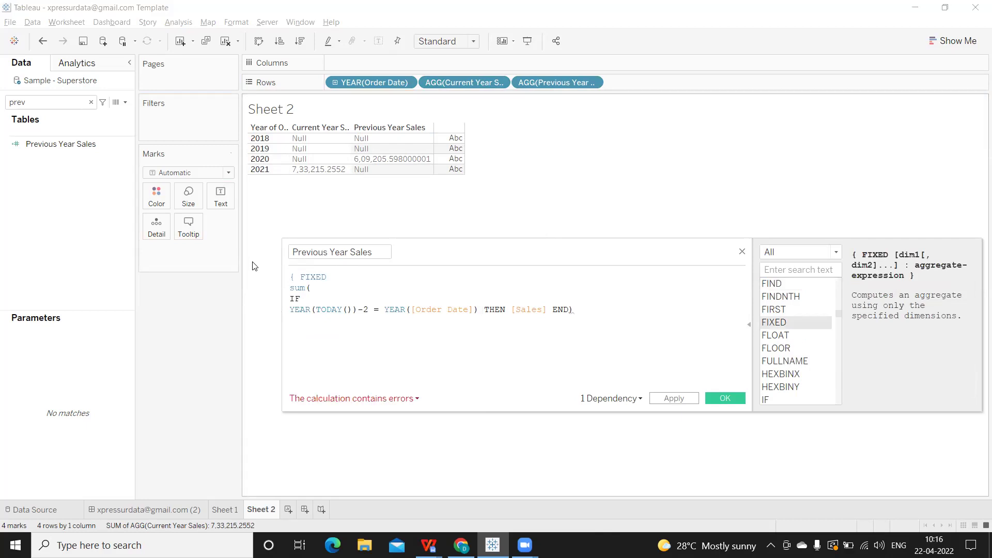
{"action": "type", "text": "day"}
{"action": "key", "text": "Return"}
{"action": "type", "text": "or"}
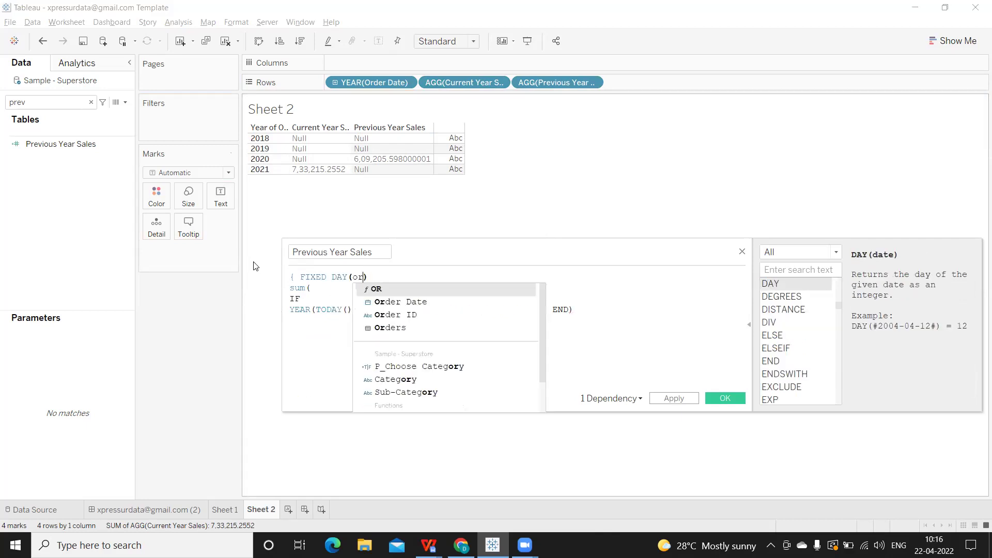
{"action": "key", "text": "Return"}
{"action": "type", "text": ",mo"}
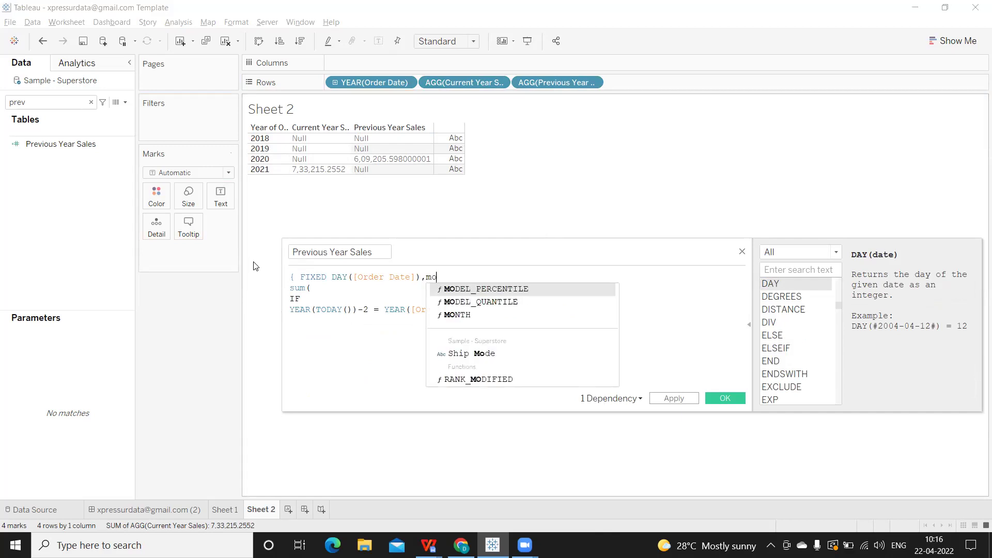
{"action": "key", "text": "Return"}
{"action": "type", "text": "or"}
{"action": "key", "text": "Return"}
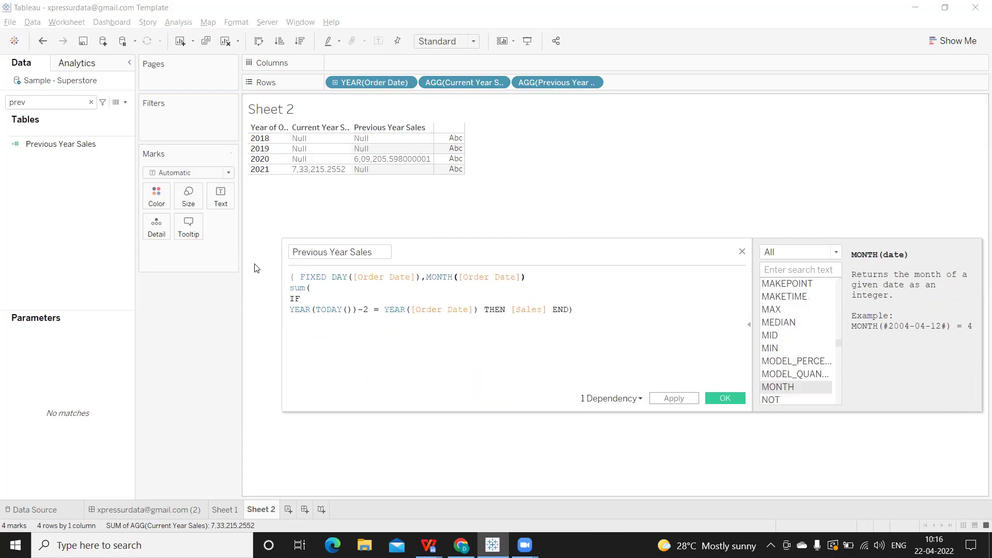
{"action": "type", "text": ":"}
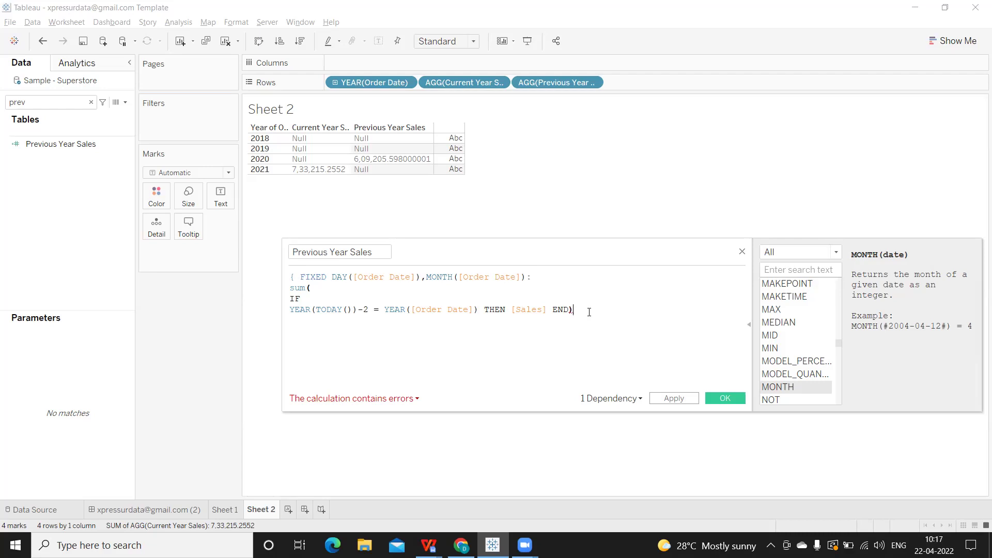
{"action": "type", "text": "}"}
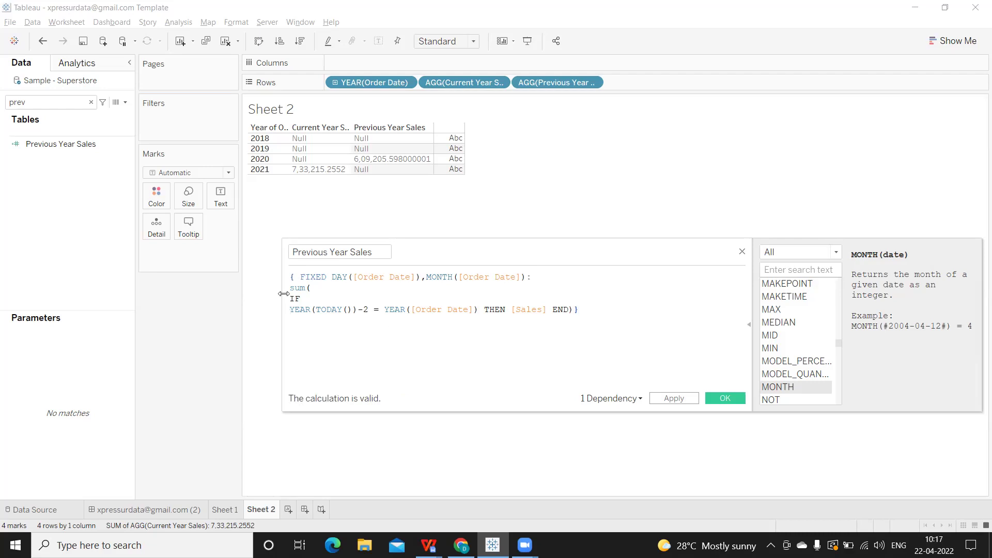
Enclose the entire Previous Year Sales formula in SUM( ), apply and close, showing 5,61,144.1112 for 2021.
{"action": "left_click", "coordinate": [290, 279]}
{"action": "key", "text": "Return"}
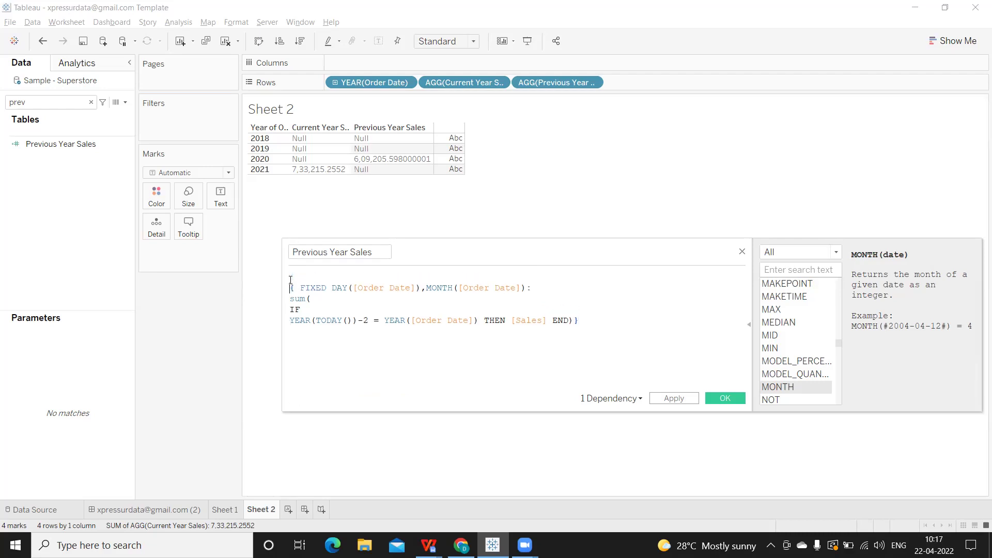
{"action": "type", "text": "sum"}
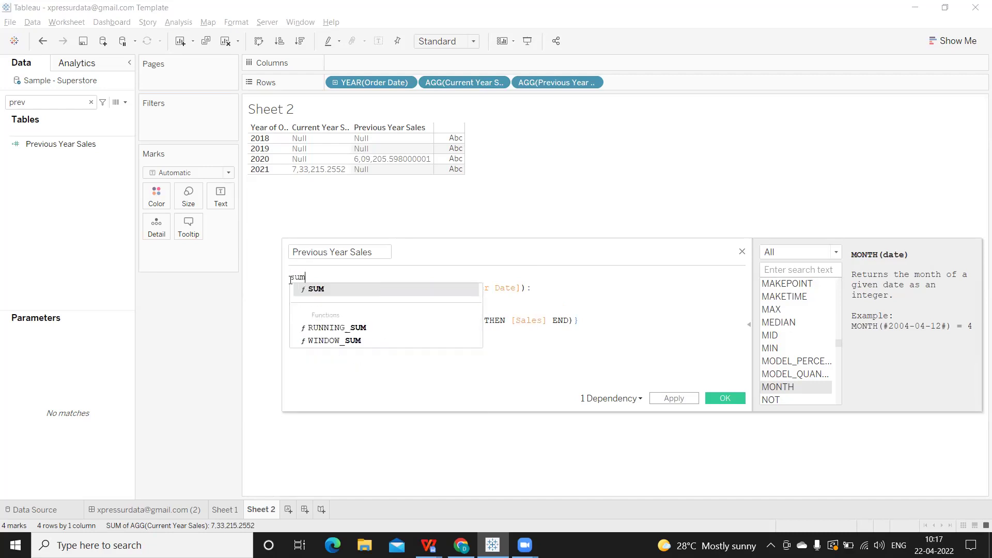
{"action": "type", "text": "("}
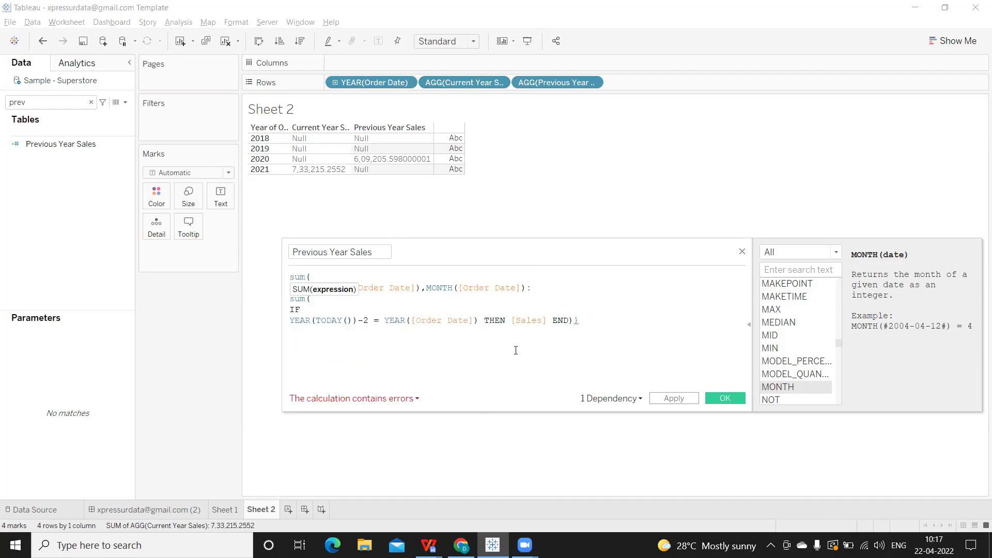
{"action": "left_click", "coordinate": [599, 320]}
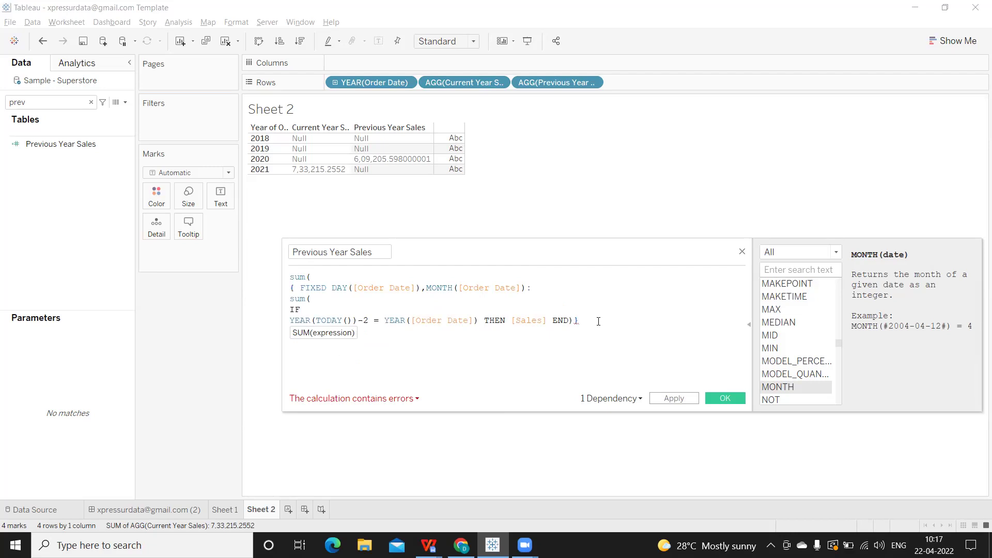
{"action": "type", "text": ")"}
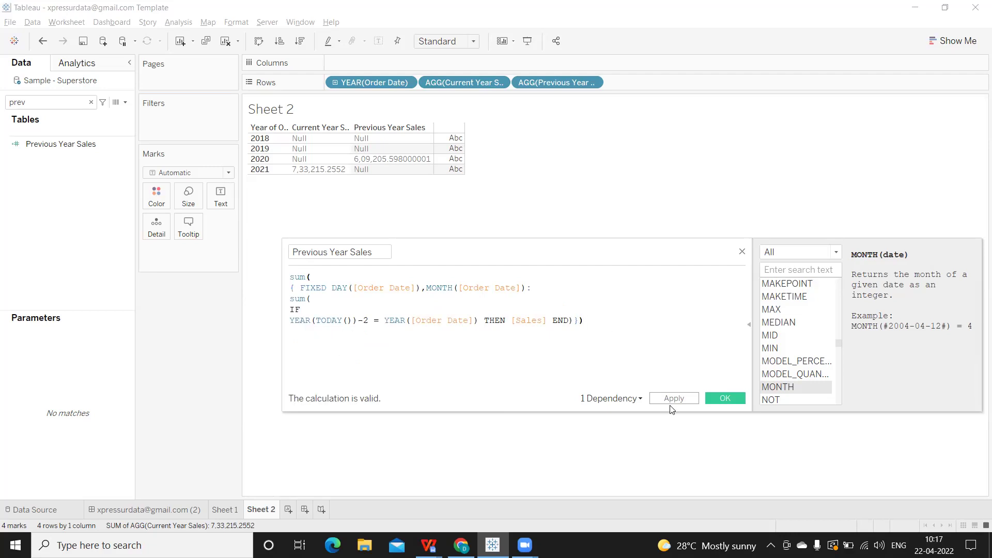
{"action": "left_click", "coordinate": [672, 400]}
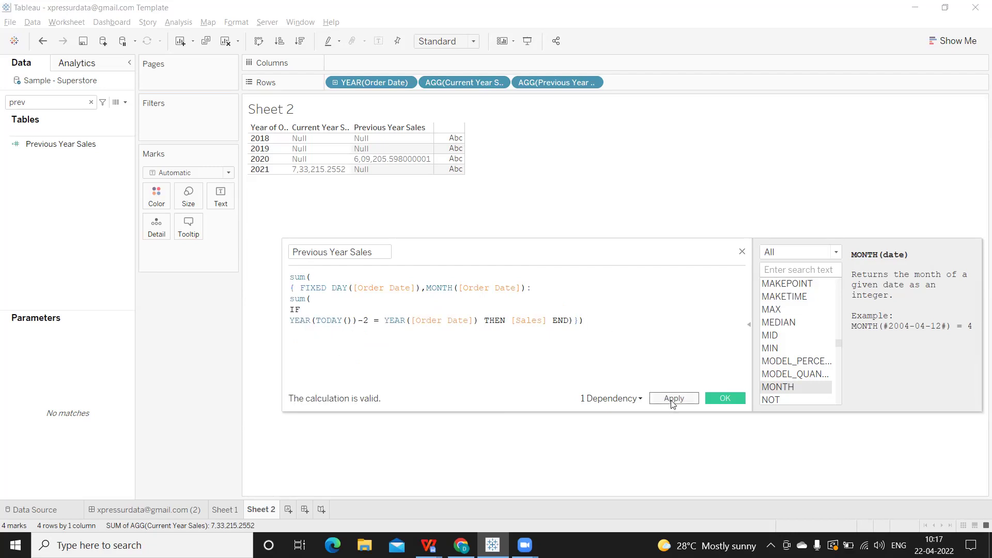
{"action": "left_click", "coordinate": [713, 402]}
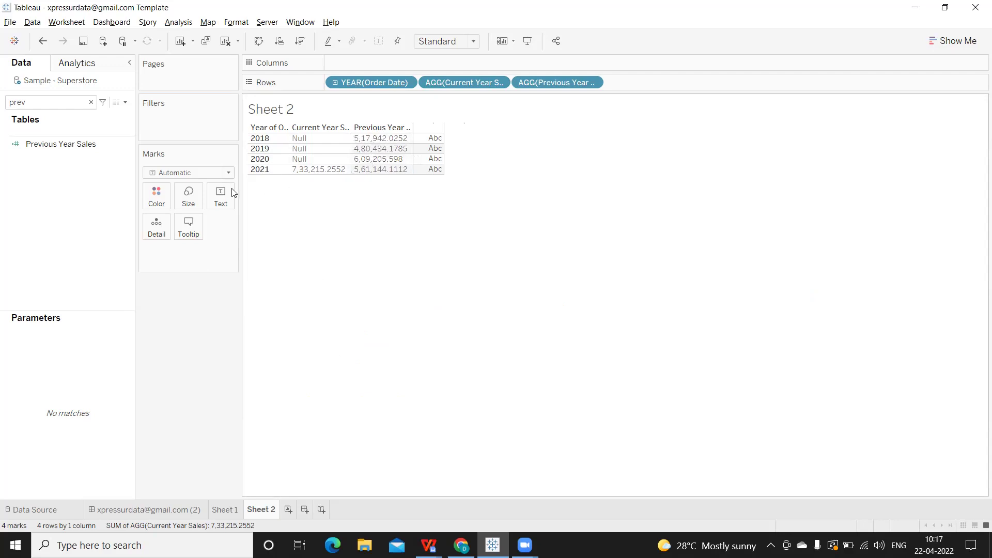
Clear the field search and start a new calculated field named Date Filter.
{"action": "left_click", "coordinate": [89, 103]}
{"action": "left_click", "coordinate": [90, 102]}
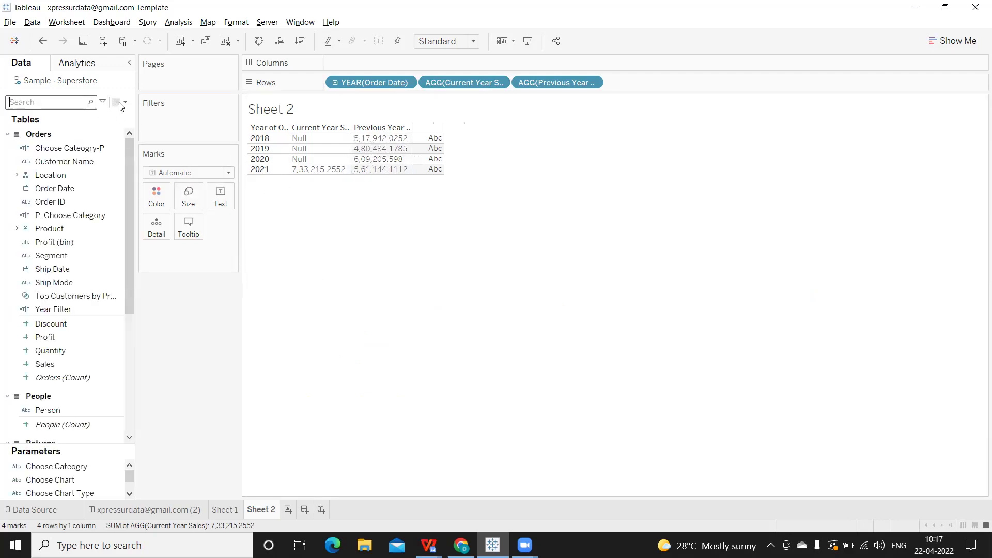
{"action": "left_click", "coordinate": [125, 101]}
{"action": "left_click", "coordinate": [77, 117]}
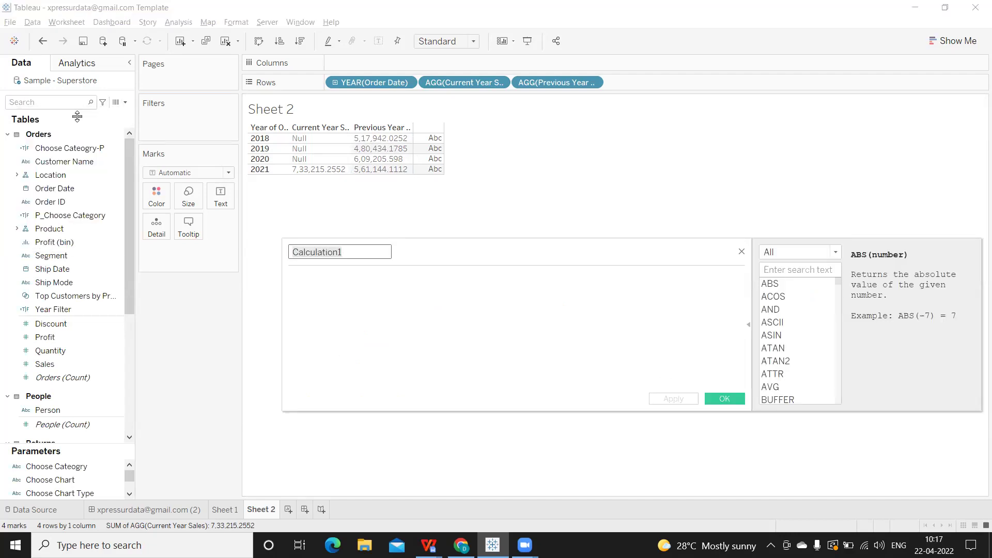
{"action": "type", "text": "Date R"}
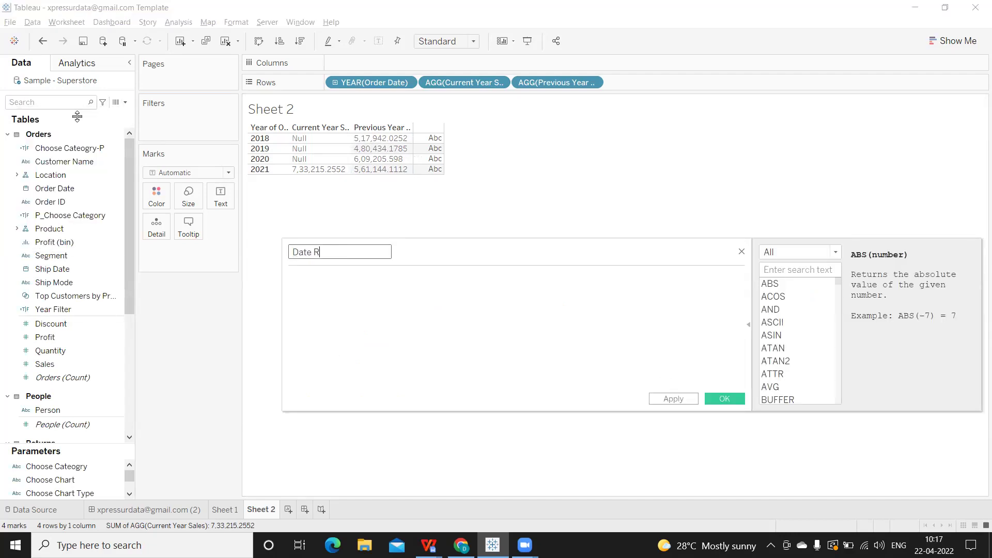
{"action": "key", "text": "BackSpace"}
{"action": "type", "text": "Filter"}
{"action": "key", "text": "Tab"}
Enter YEAR([Order Date])-1=YEAR([Order Date]), apply it and close the editor.
{"action": "type", "text": "year"}
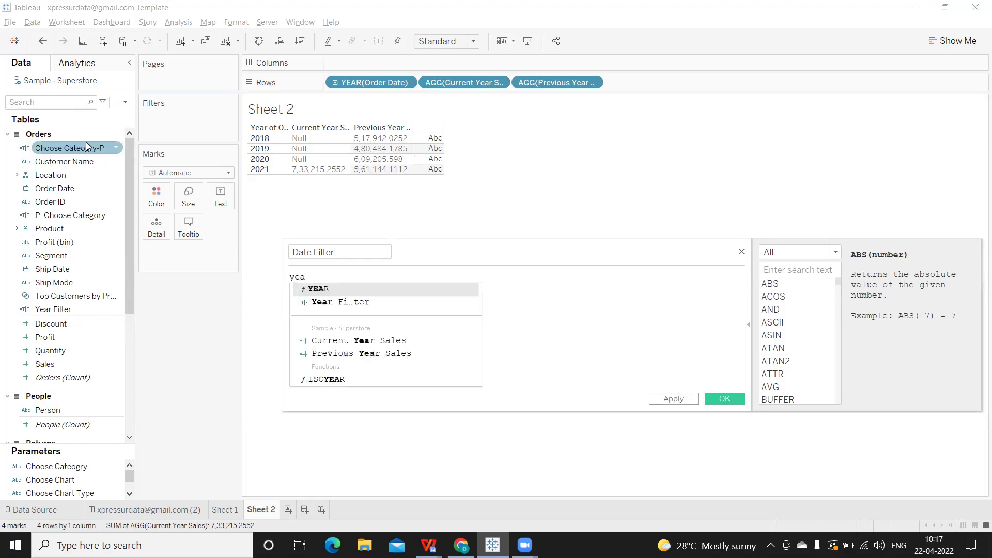
{"action": "key", "text": "Return"}
{"action": "type", "text": "order"}
{"action": "key", "text": "Return"}
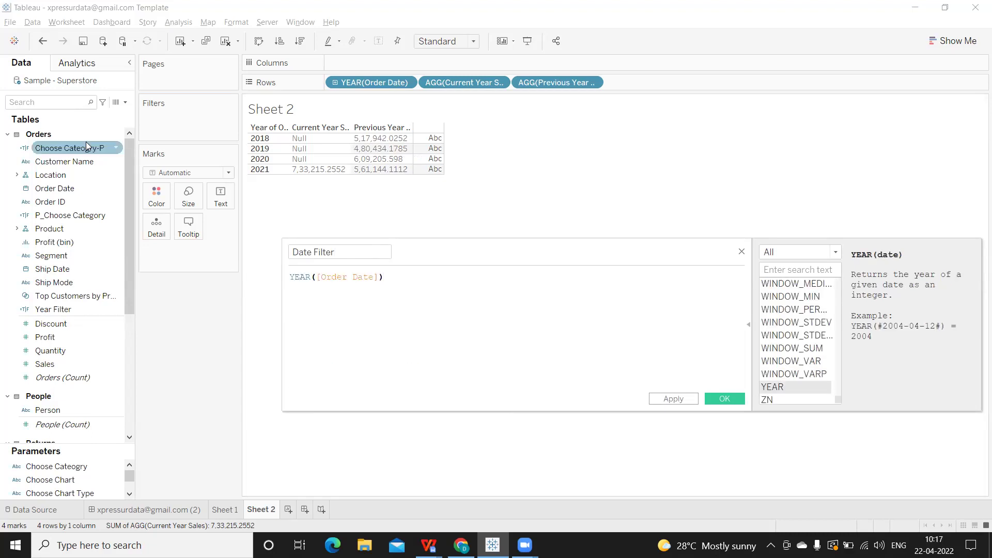
{"action": "type", "text": "-1=year"}
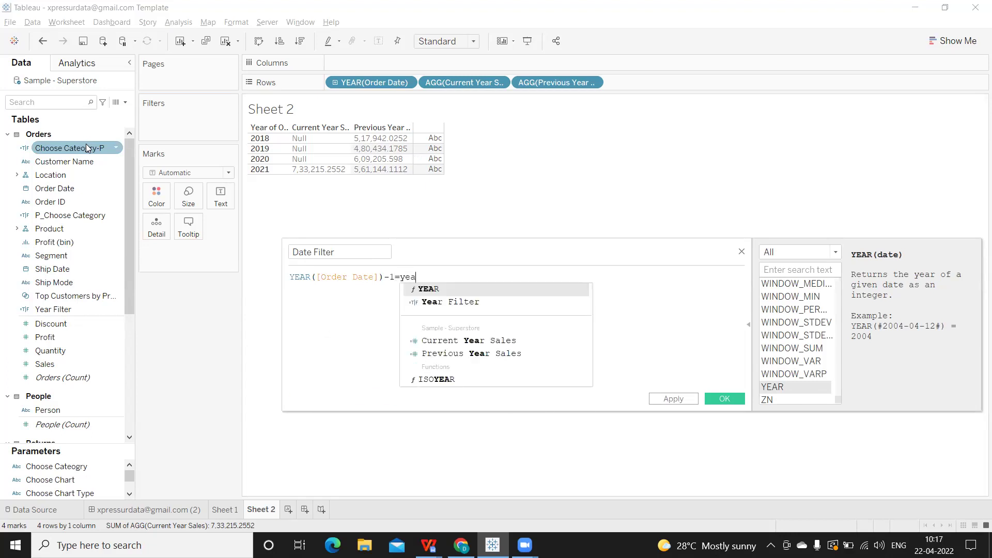
{"action": "key", "text": "Return"}
{"action": "type", "text": "ord"}
{"action": "key", "text": "Return"}
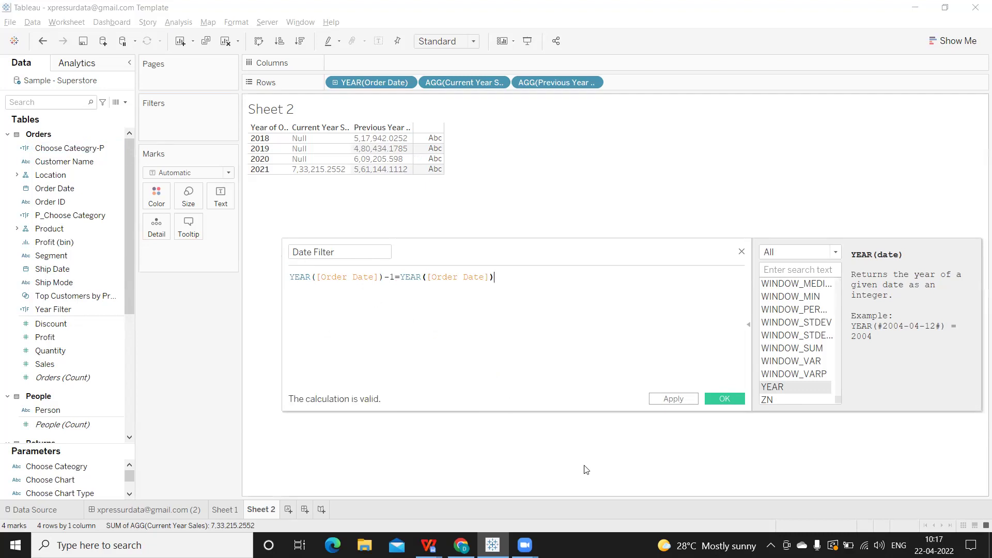
{"action": "left_click", "coordinate": [675, 401]}
{"action": "left_click", "coordinate": [736, 402]}
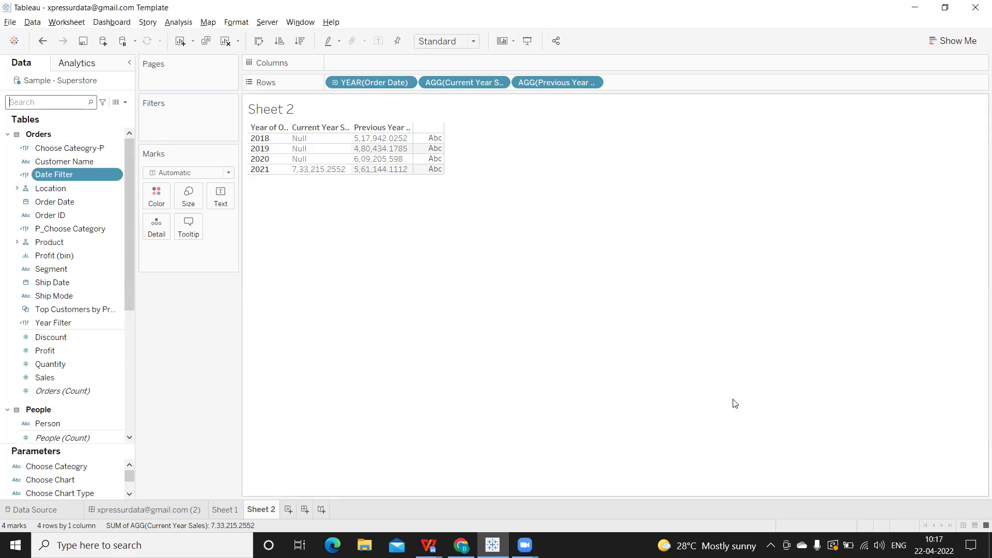
Edit Date Filter so its first [Order Date] becomes TODAY(), giving YEAR(TODAY())-1=YEAR([Order Date]).
{"action": "left_click_drag", "start_coordinate": [104, 174], "coordinate": [166, 117]}
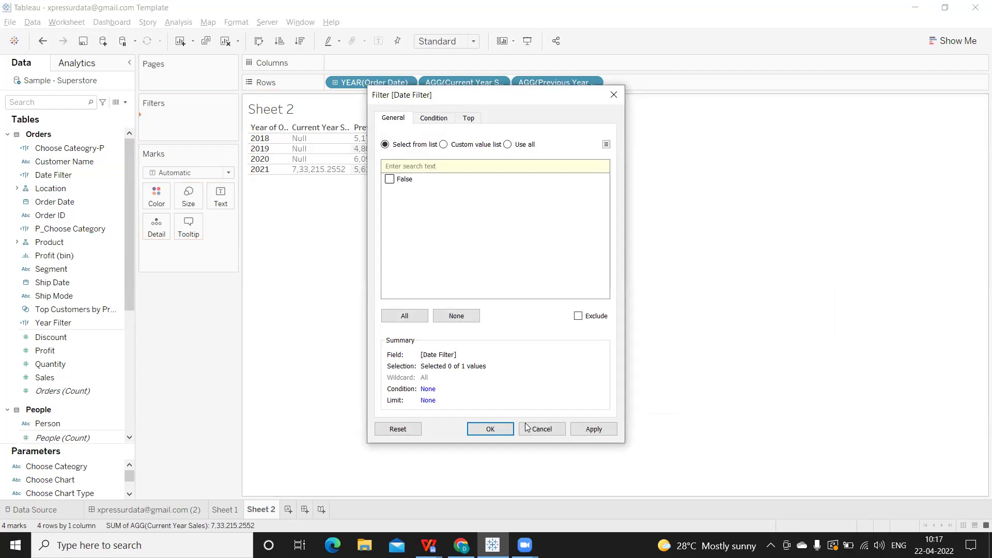
{"action": "left_click", "coordinate": [537, 428]}
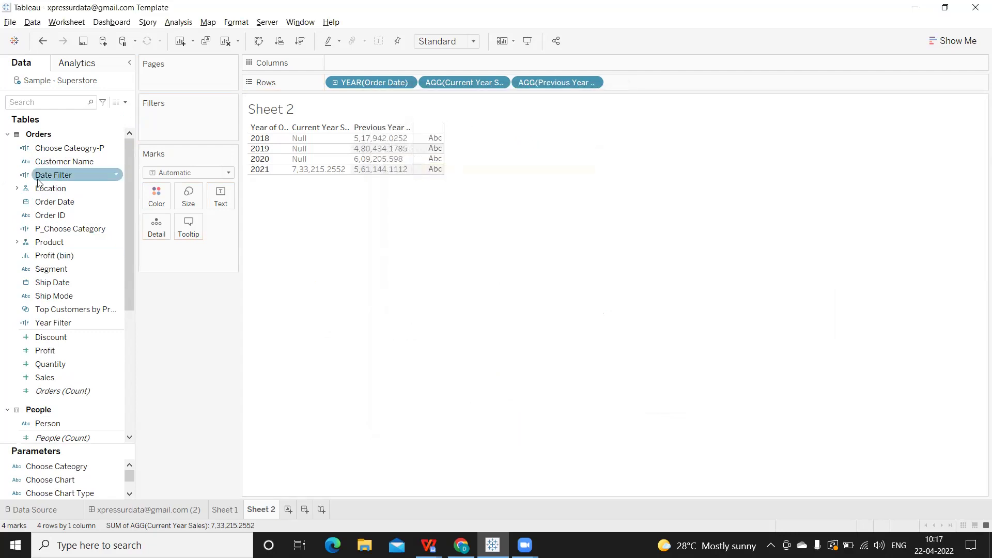
{"action": "right_click", "coordinate": [113, 176]}
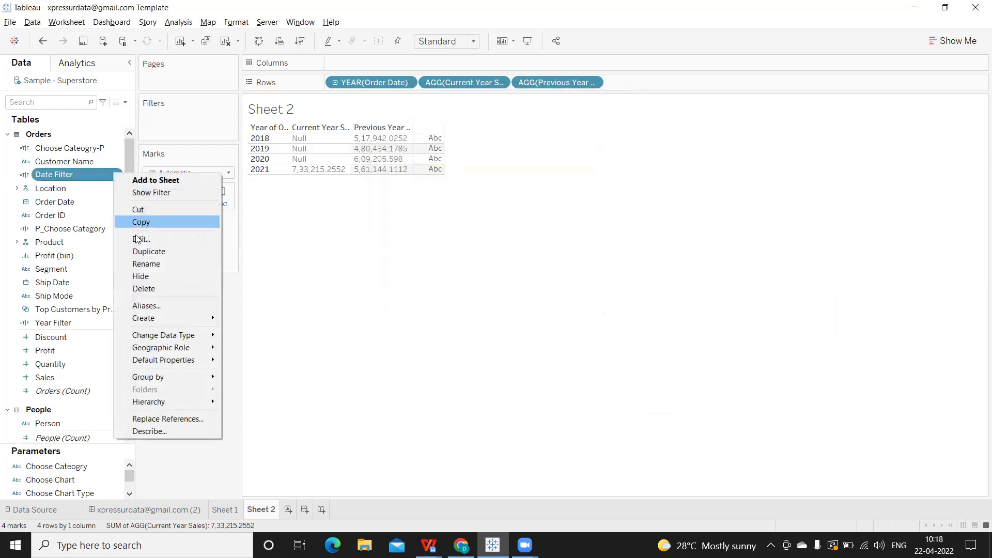
{"action": "left_click", "coordinate": [136, 239]}
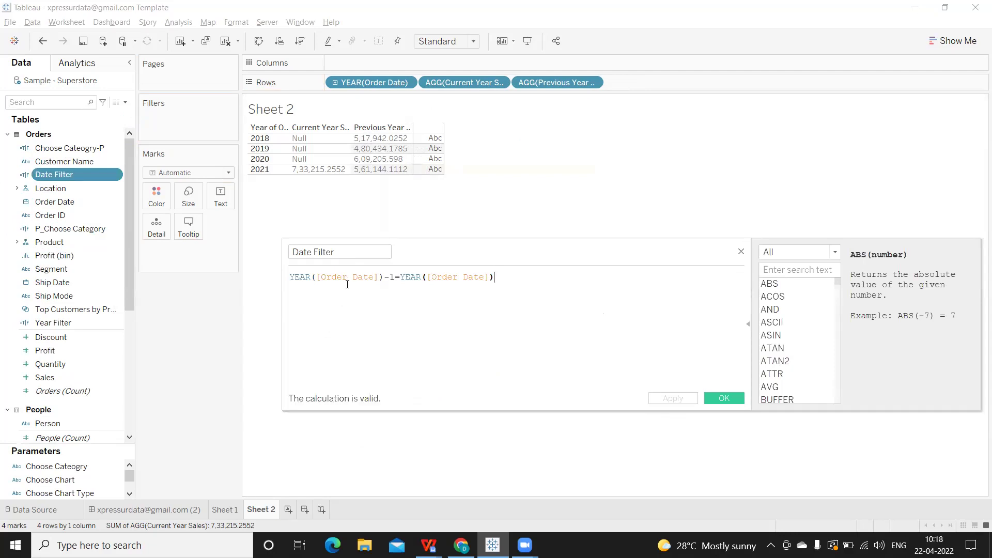
{"action": "double_click", "coordinate": [346, 277]}
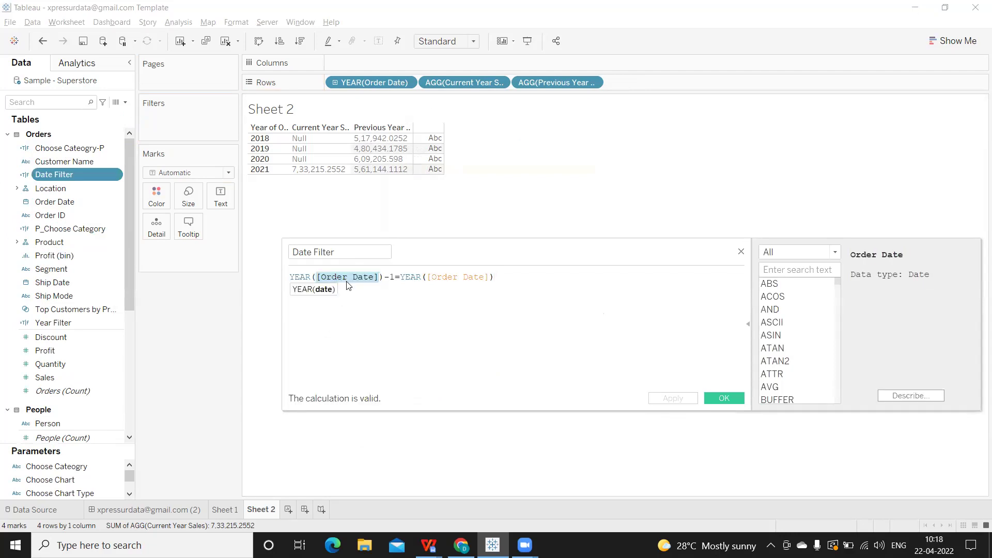
{"action": "type", "text": "to"}
{"action": "key", "text": "Return"}
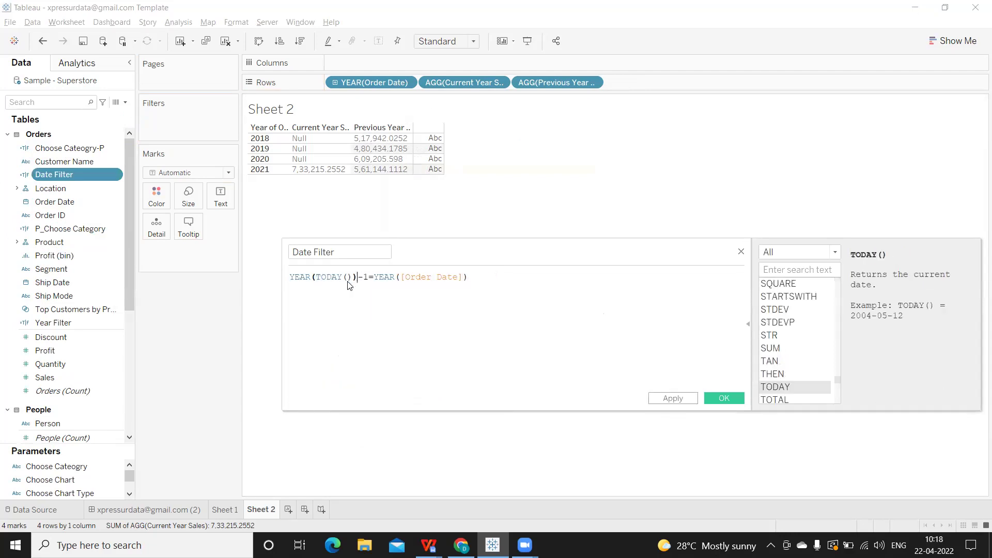
{"action": "left_click", "coordinate": [674, 401]}
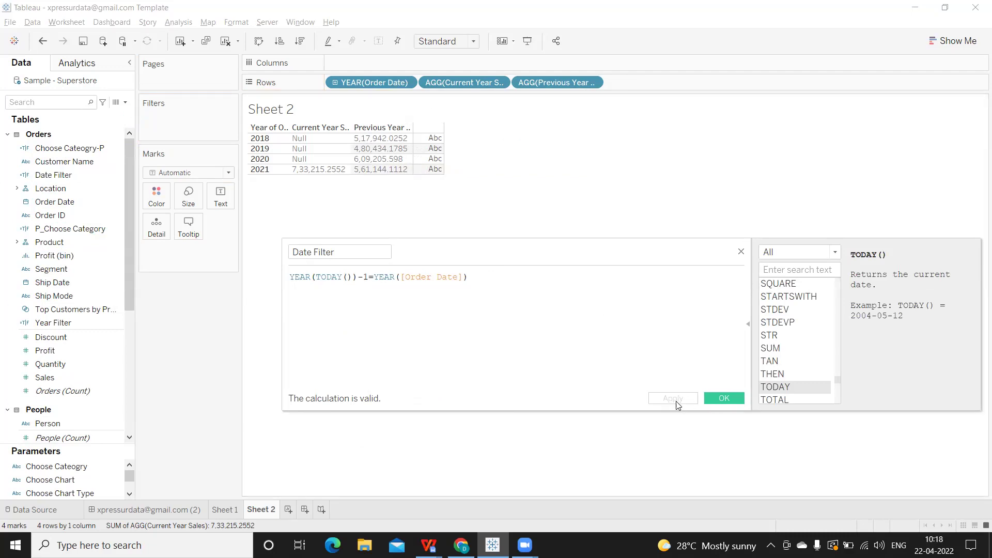
{"action": "left_click", "coordinate": [715, 400]}
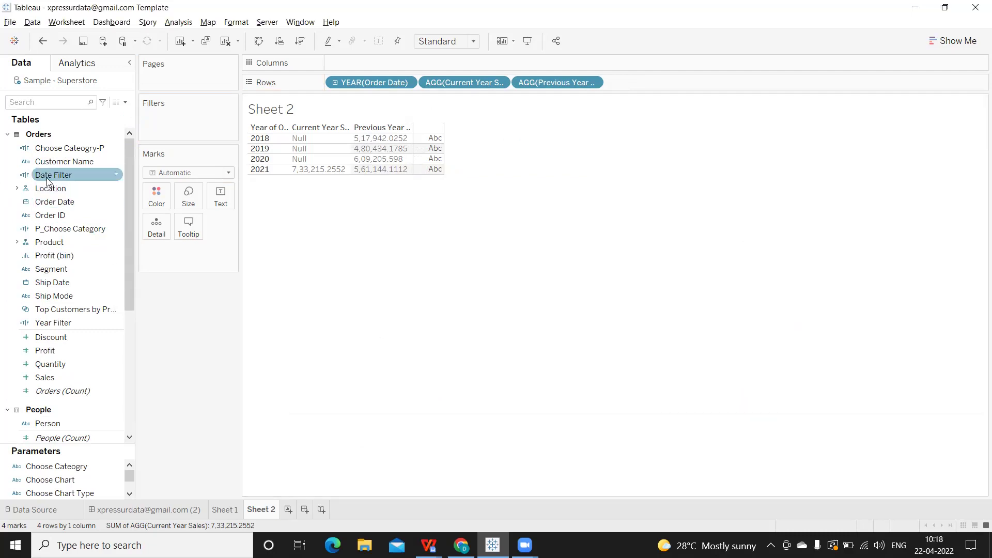
Filter Sheet 2 on Date Filter set to True, leaving only the 2021 row.
{"action": "mouse_move", "coordinate": [52, 176]}
{"action": "left_mouse_down"}
{"action": "mouse_move", "coordinate": [113, 131]}
{"action": "mouse_move", "coordinate": [162, 127]}
{"action": "left_mouse_up"}
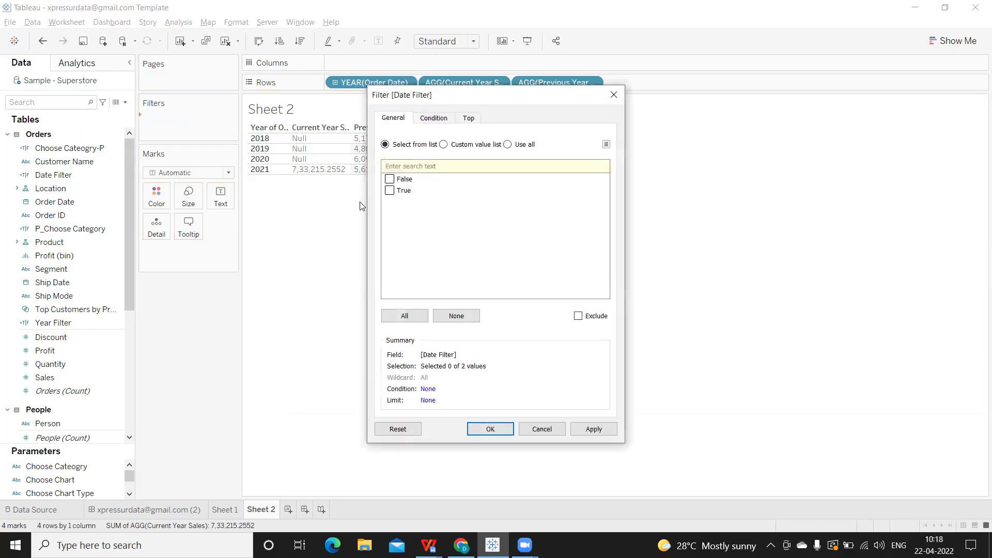
{"action": "left_click", "coordinate": [396, 192]}
{"action": "left_click", "coordinate": [598, 436]}
{"action": "left_click", "coordinate": [506, 432]}
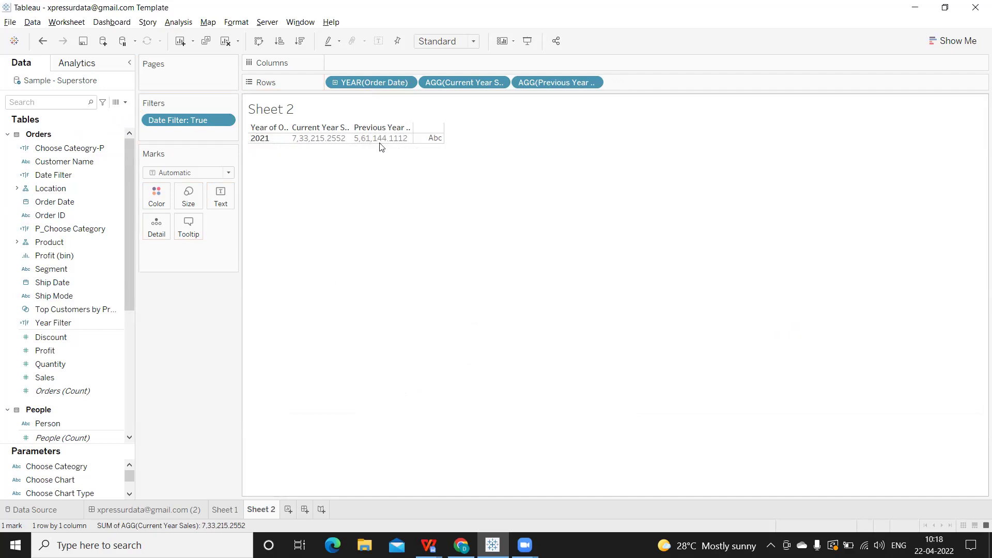
Show Previous Year Sales as text in a wider column headed 'Previous Year Sales', with column field labels hidden.
{"action": "left_click_drag", "start_coordinate": [552, 81], "coordinate": [226, 194]}
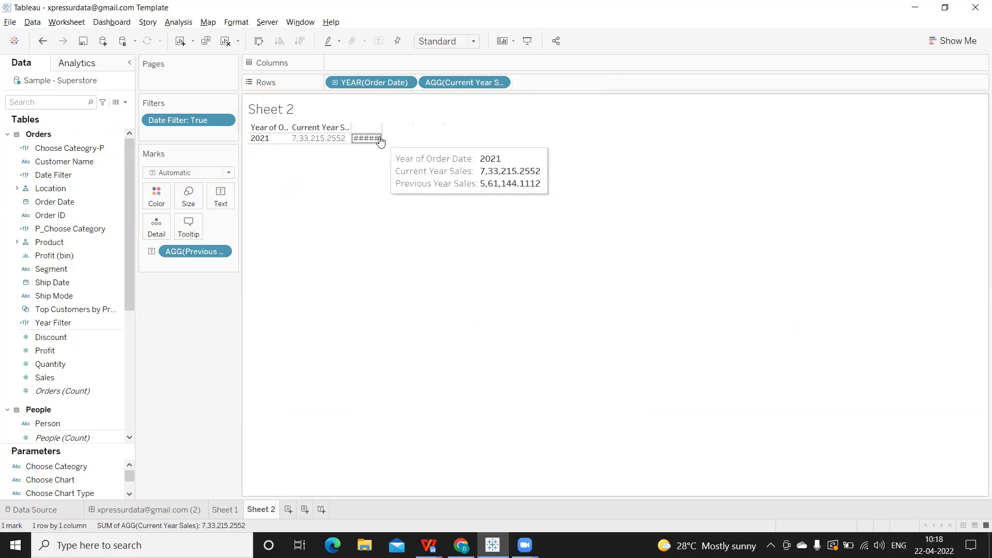
{"action": "left_click_drag", "start_coordinate": [382, 137], "coordinate": [431, 137]}
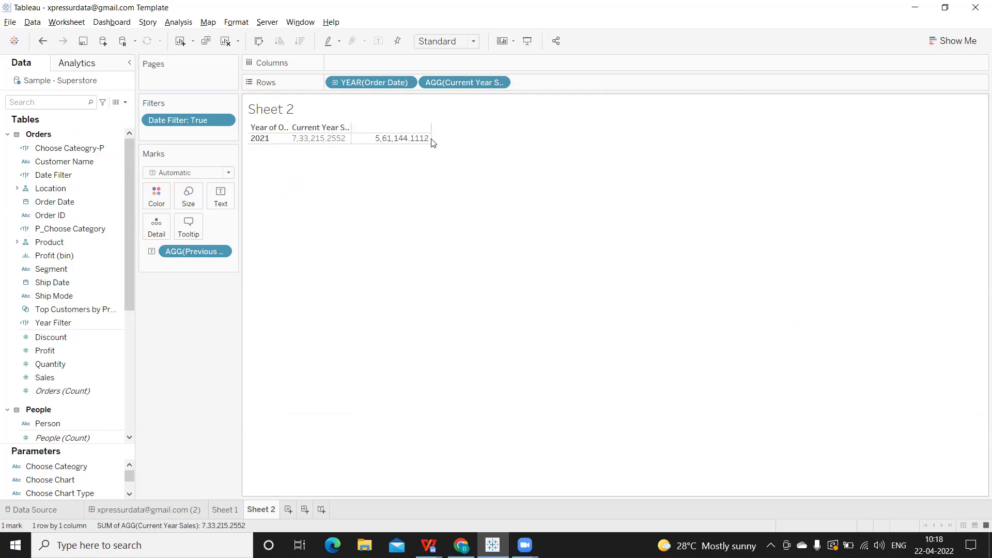
{"action": "double_click", "coordinate": [377, 63]}
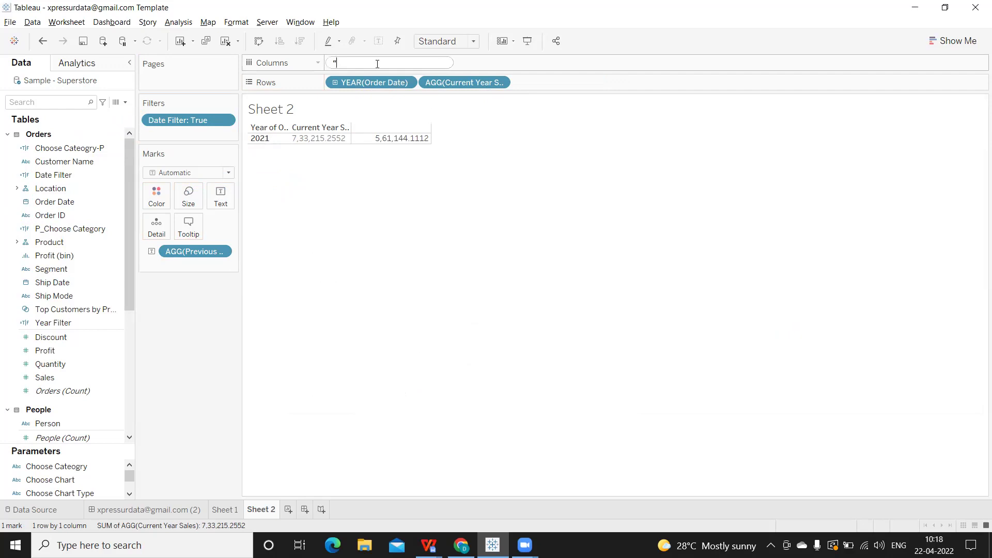
{"action": "type", "text": "\"Previous Year Sales\""}
{"action": "key", "text": "Return"}
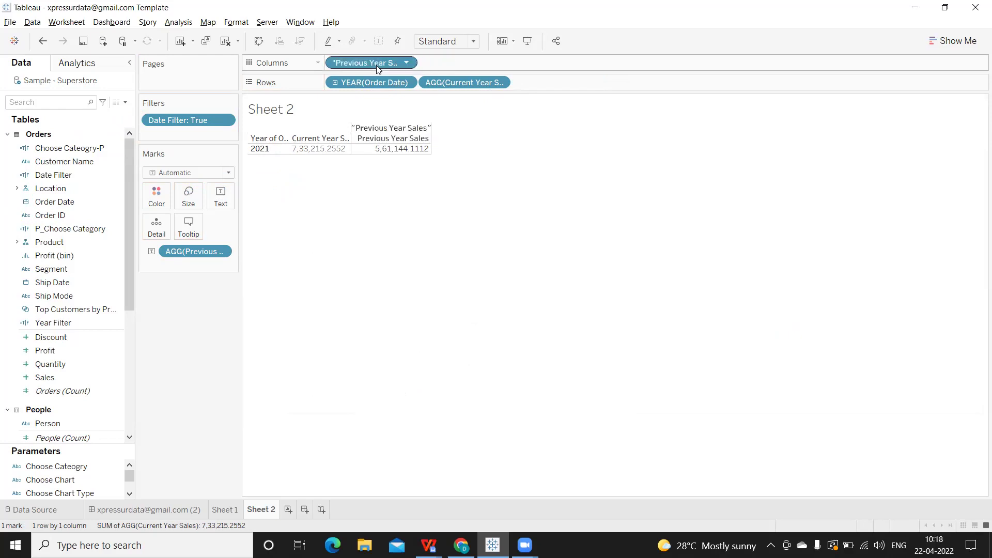
{"action": "right_click", "coordinate": [389, 128]}
{"action": "left_click", "coordinate": [395, 142]}
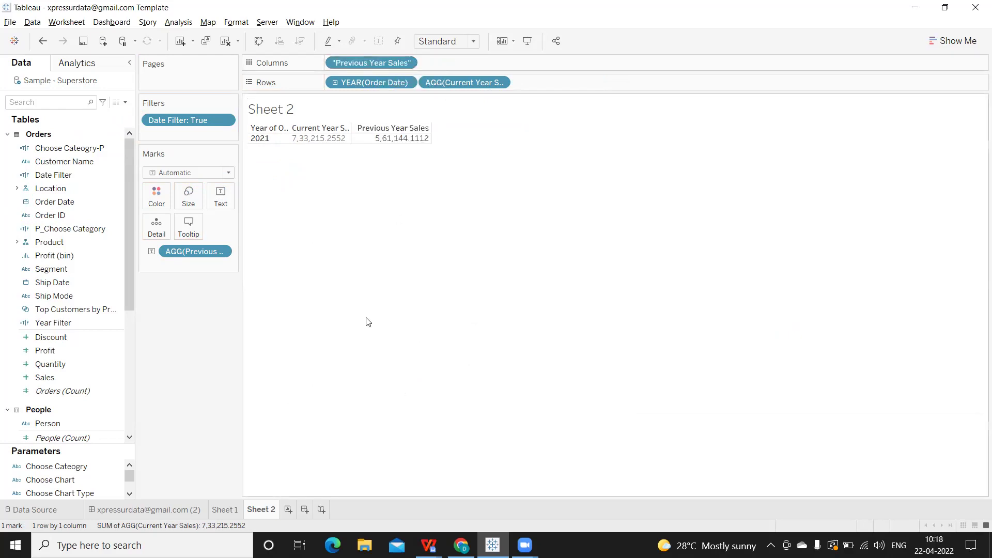